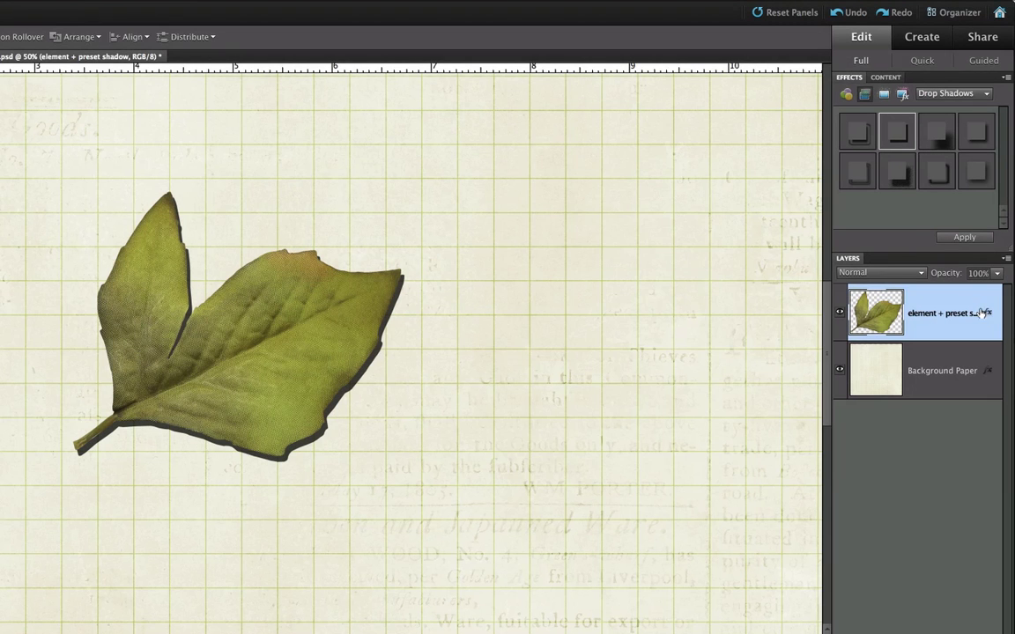
Step: Set the leaf's drop shadow to size 24 px, opacity 48% and lighting angle -6°
double_click(985, 313)
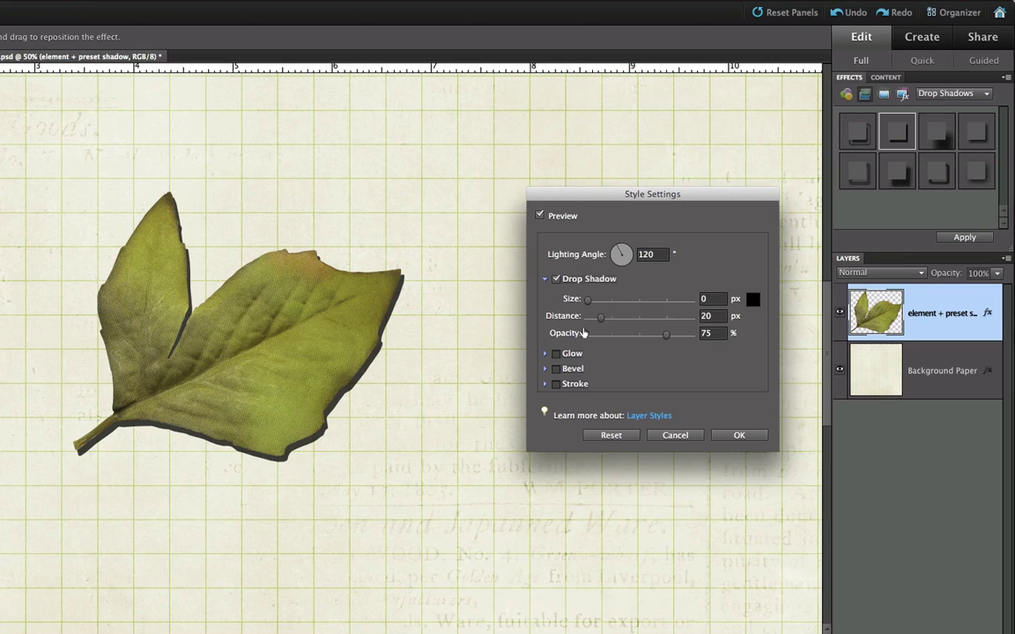
drag(587, 301, 608, 318)
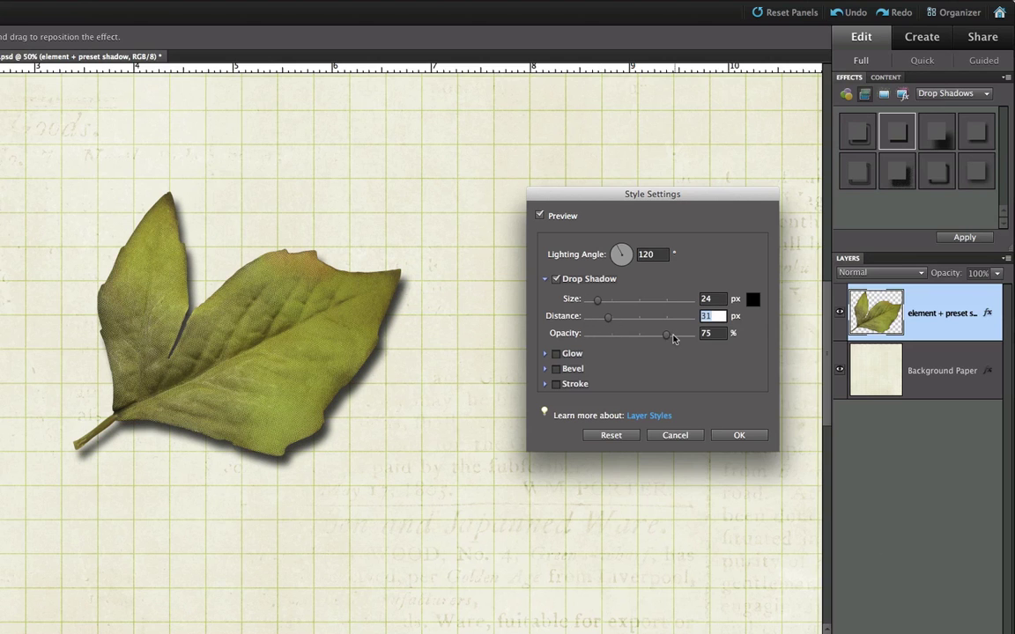
drag(666, 335, 637, 336)
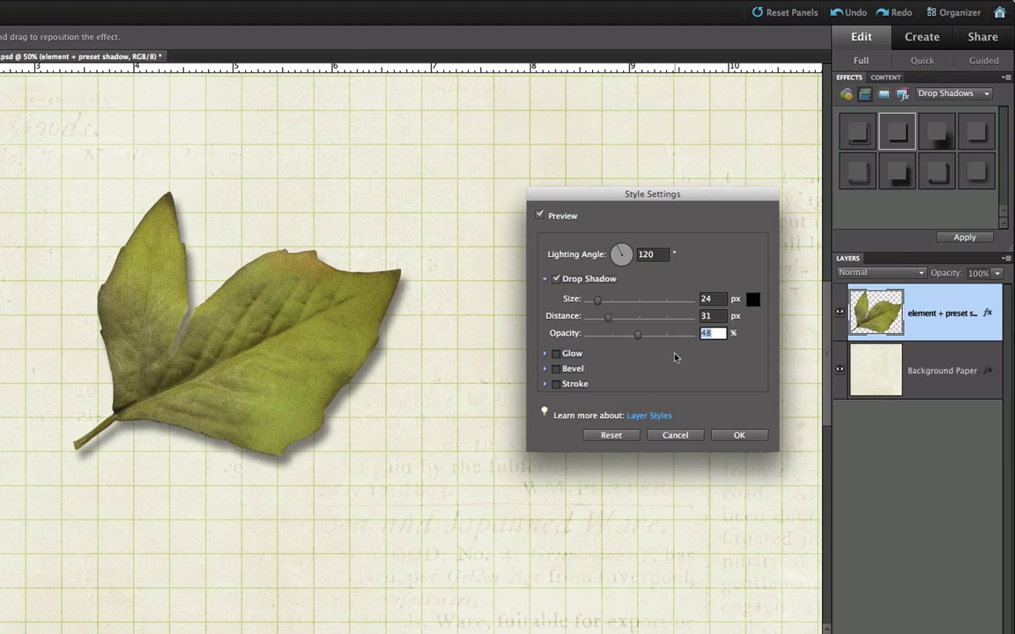
double_click(641, 256)
text(-6)
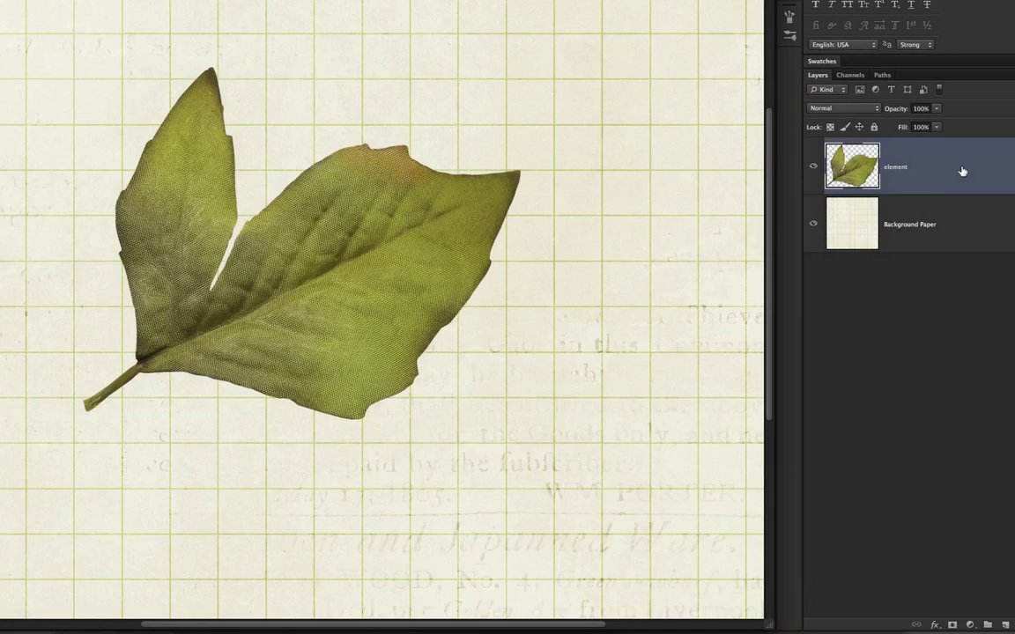
Step: Add a Linear Burn drop shadow to the leaf in a dark olive colour
double_click(963, 174)
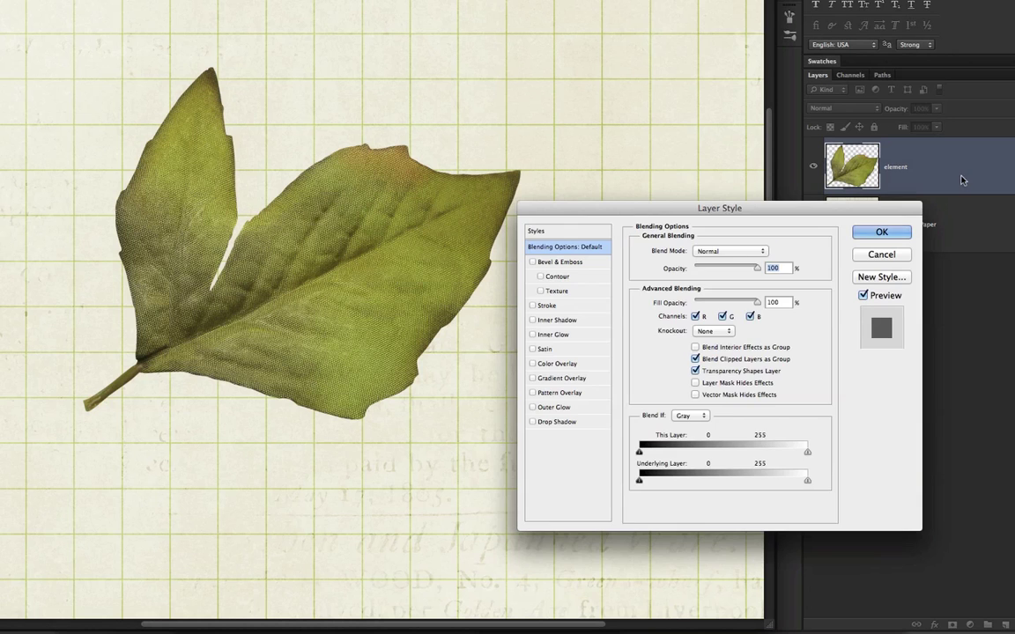
click(557, 422)
click(738, 252)
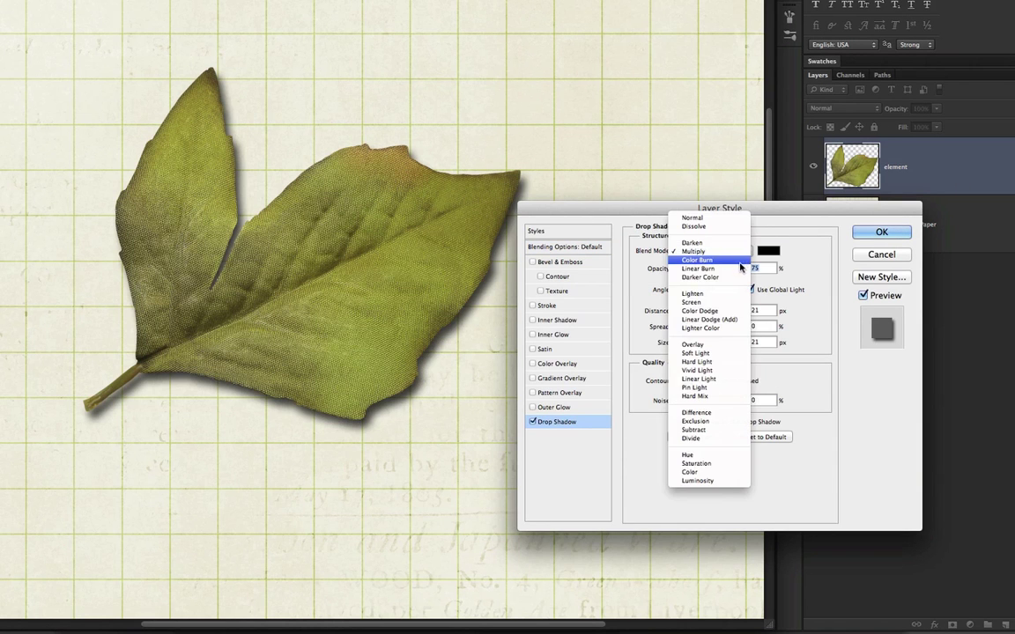
click(739, 260)
click(768, 251)
click(721, 150)
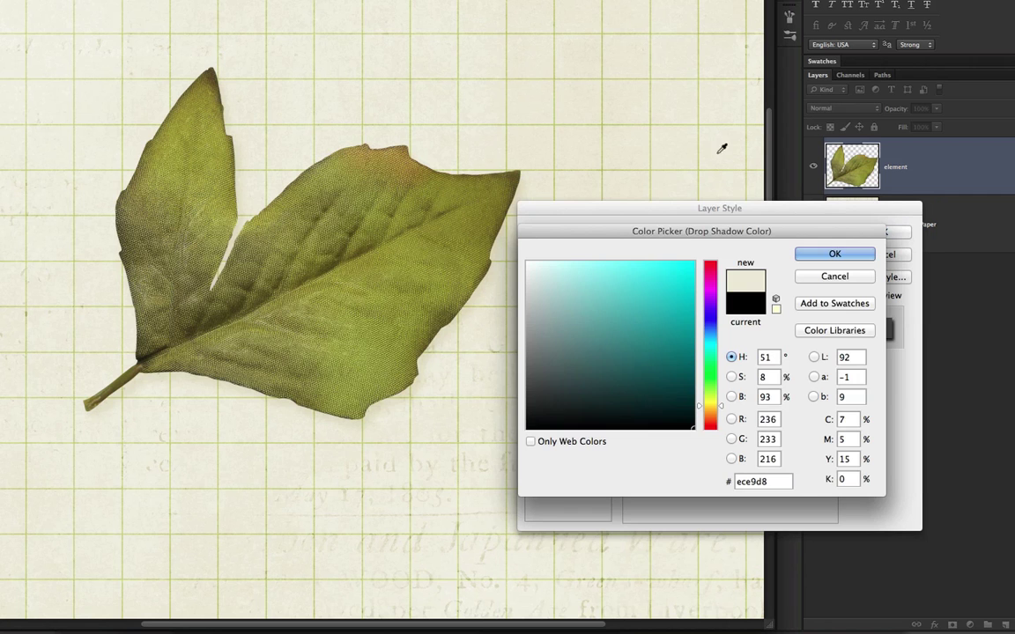
drag(614, 351, 668, 396)
click(824, 256)
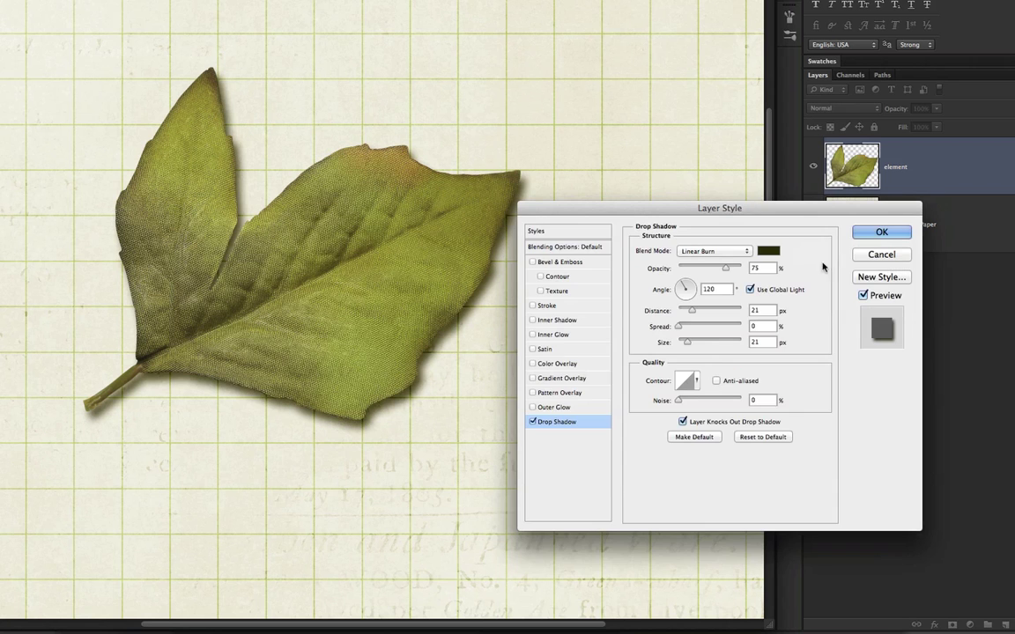
Step: Lower the shadow contour's top end, shorten the distance slightly, and apply the style
click(685, 380)
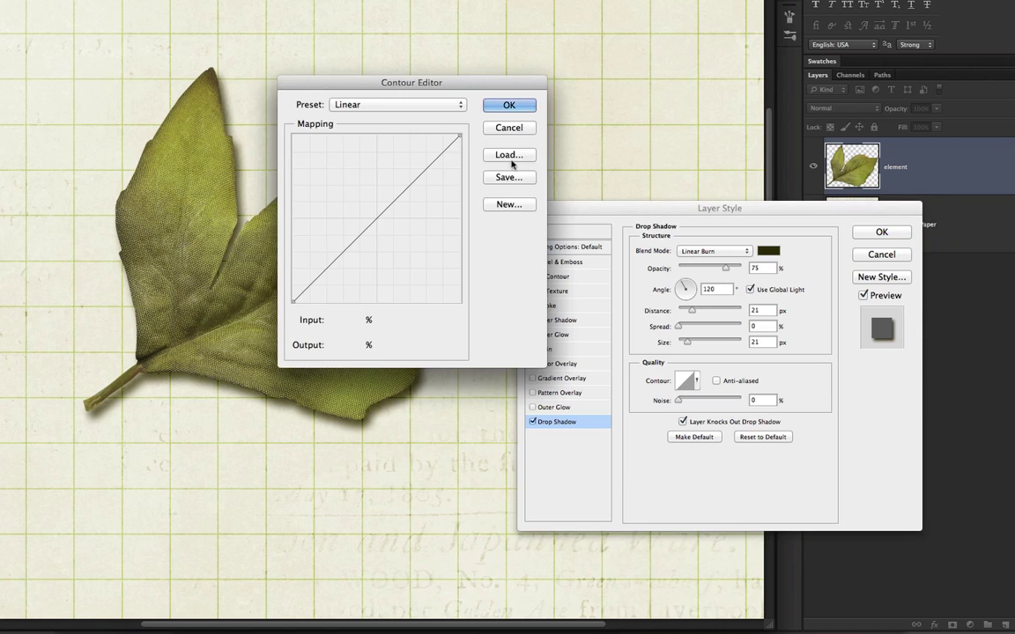
drag(459, 136, 465, 163)
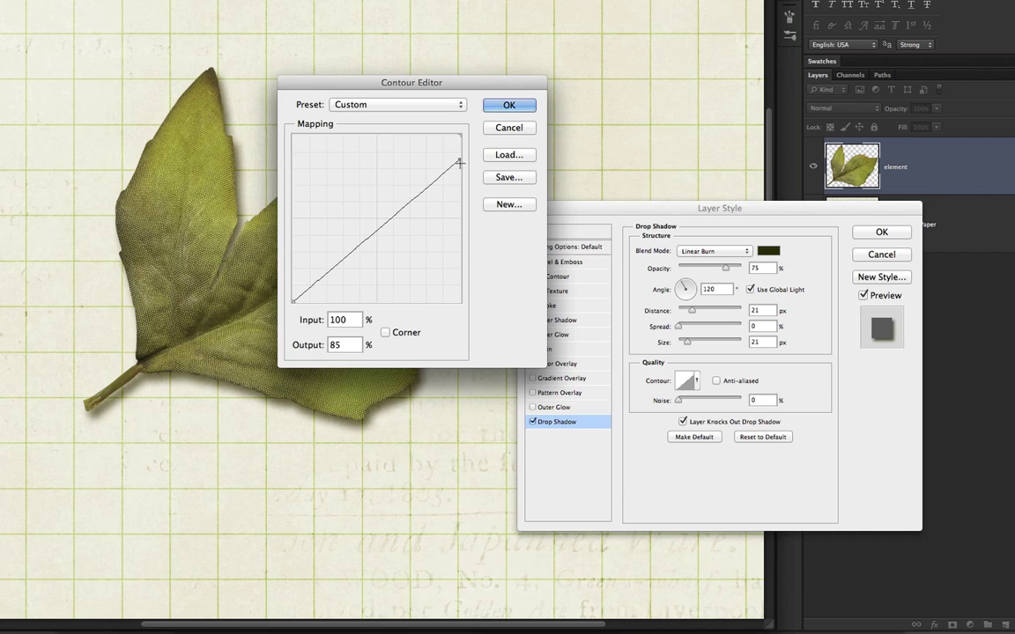
drag(459, 163, 465, 177)
click(503, 107)
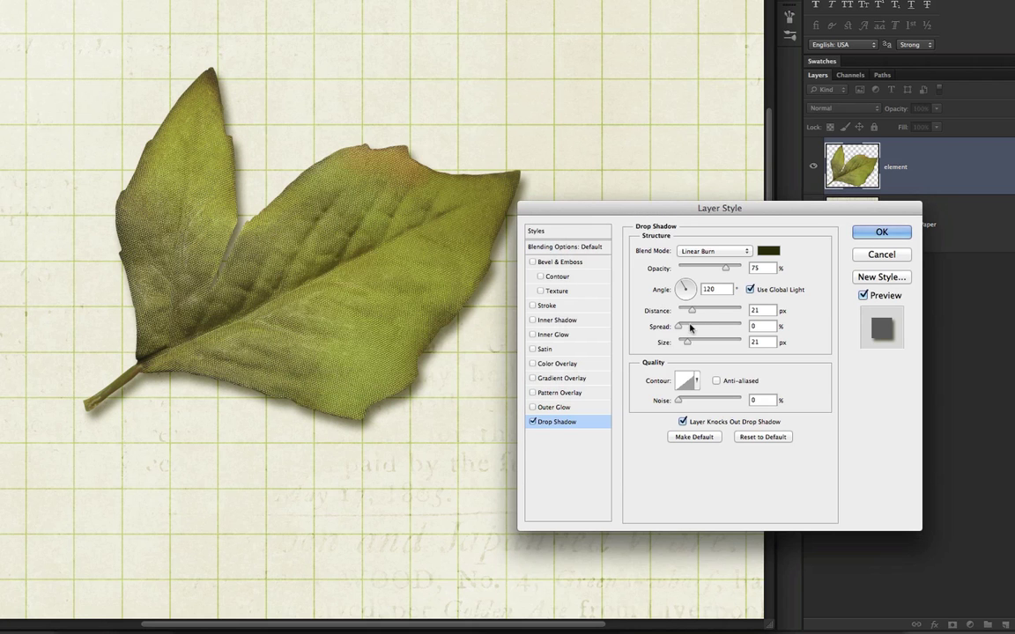
drag(691, 310, 694, 328)
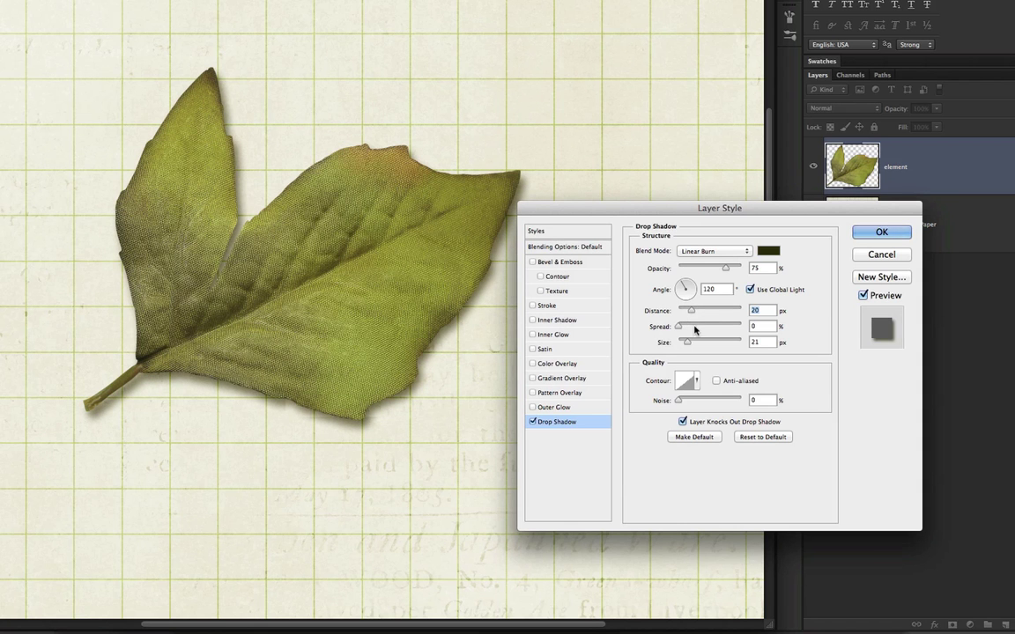
click(877, 233)
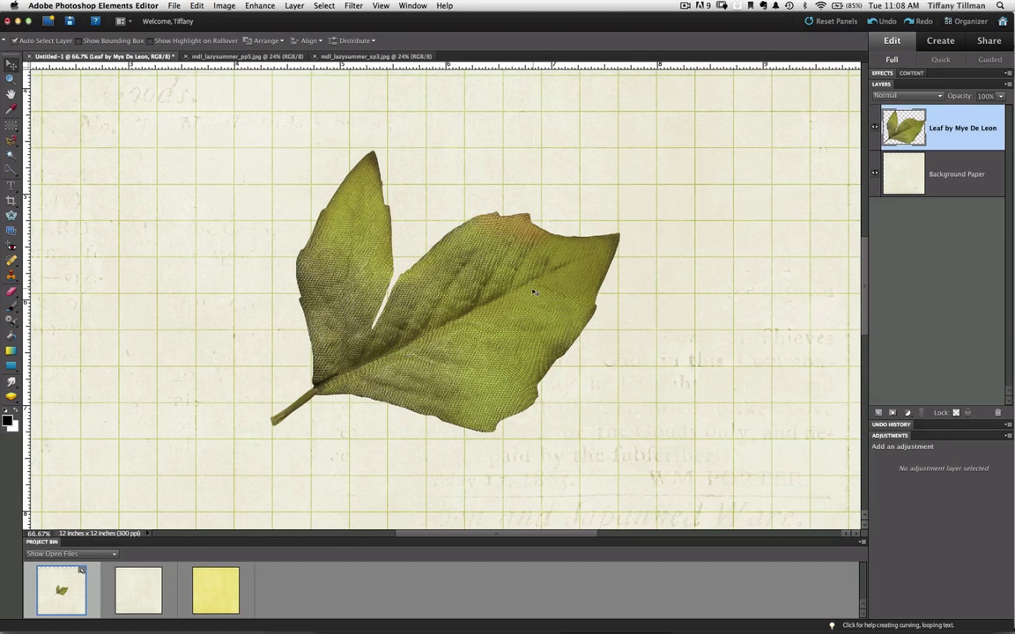
Step: Move the leaf a little up and right, then duplicate the leaf layer with Cmd+J
drag(516, 305, 537, 294)
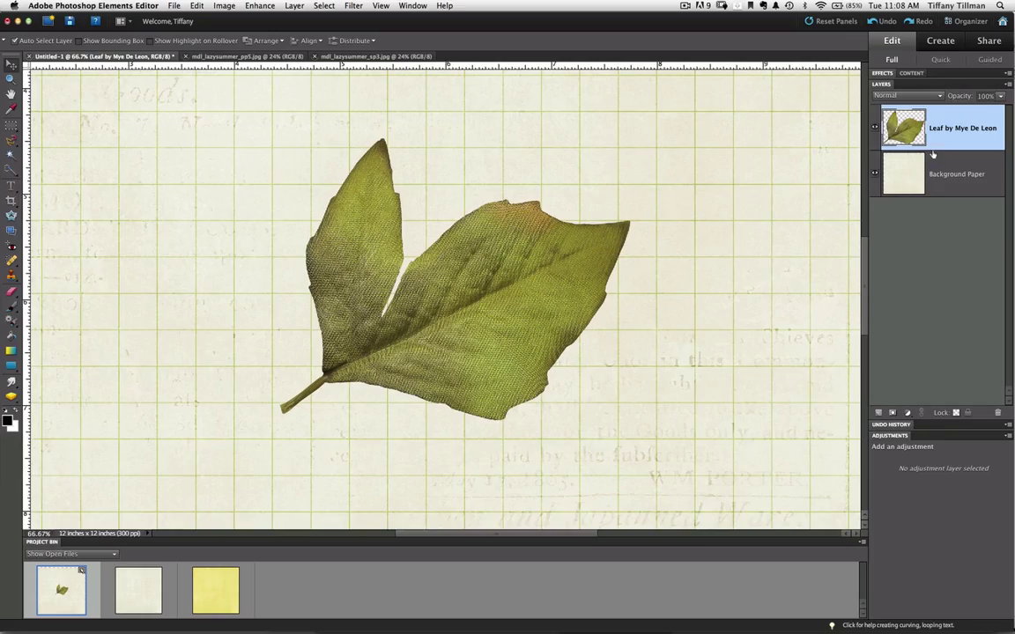
key(super+j)
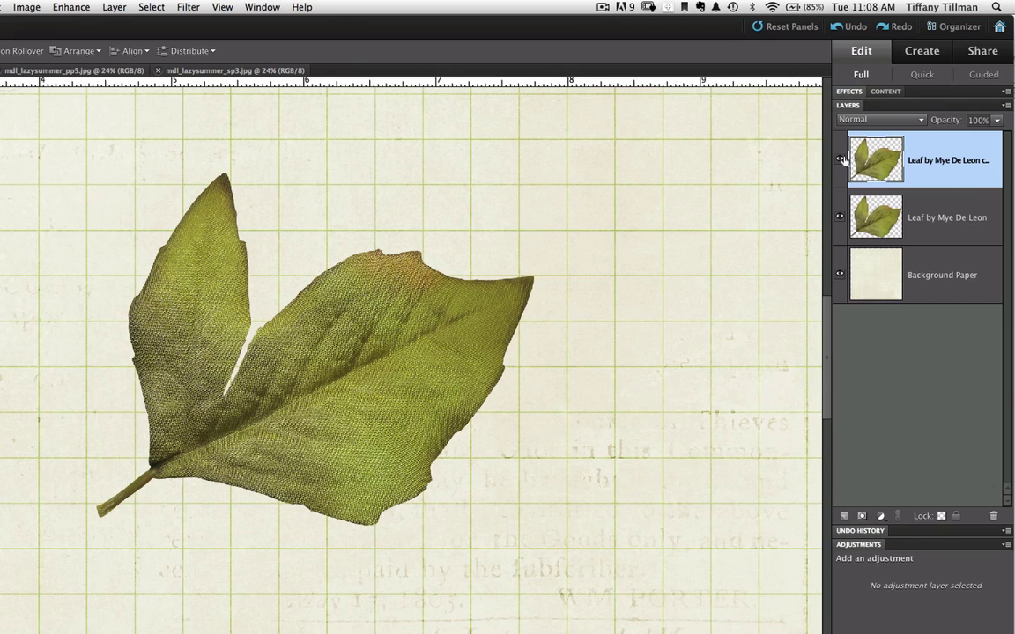
Step: Hide the leaf copy, select the original leaf, and add a Hue/Saturation adjustment layer
click(840, 159)
click(932, 211)
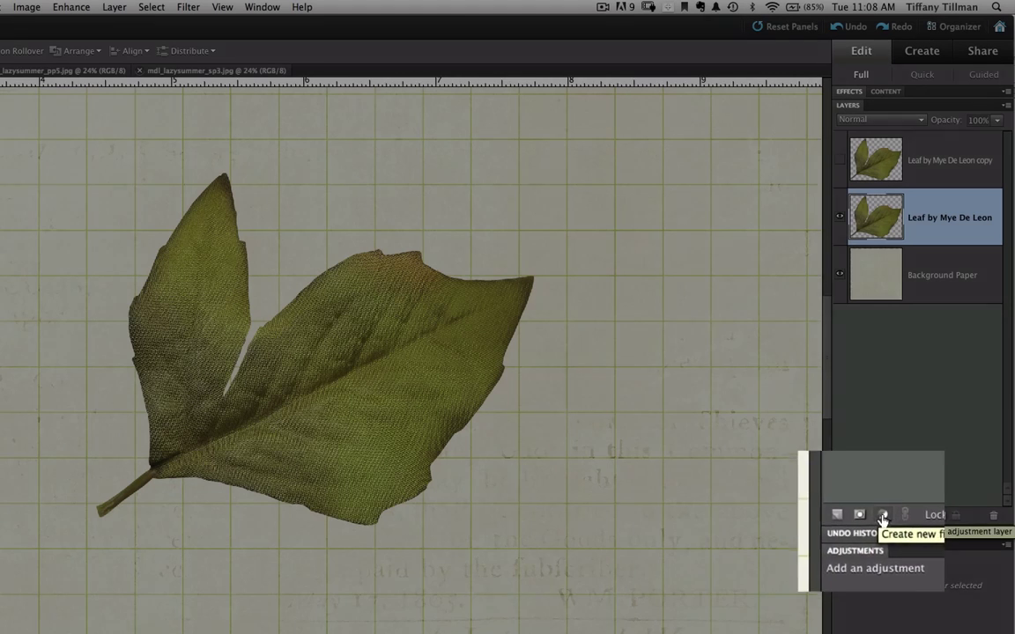
click(880, 517)
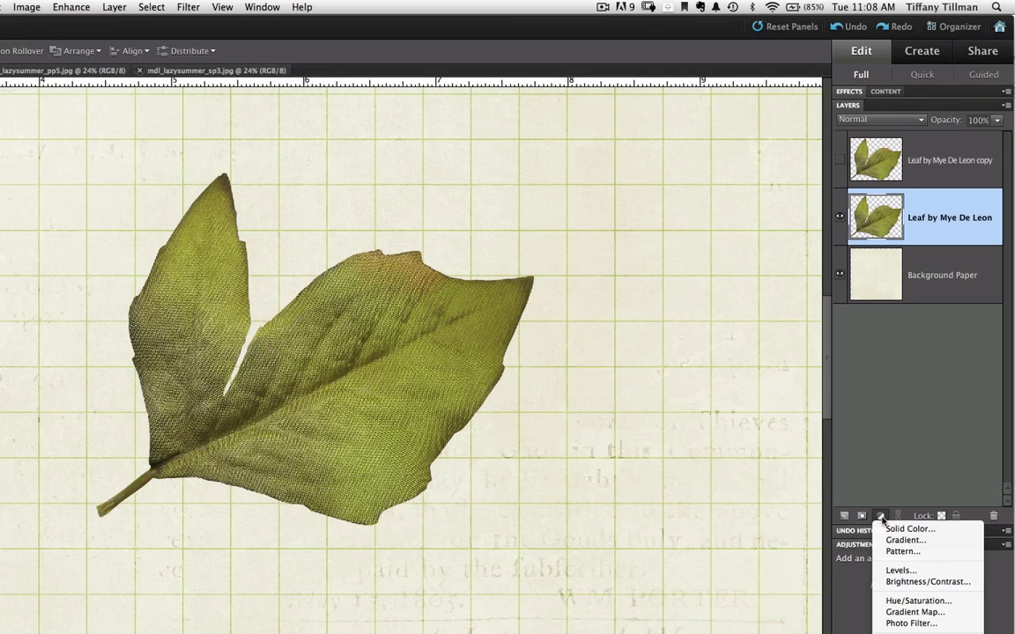
click(959, 602)
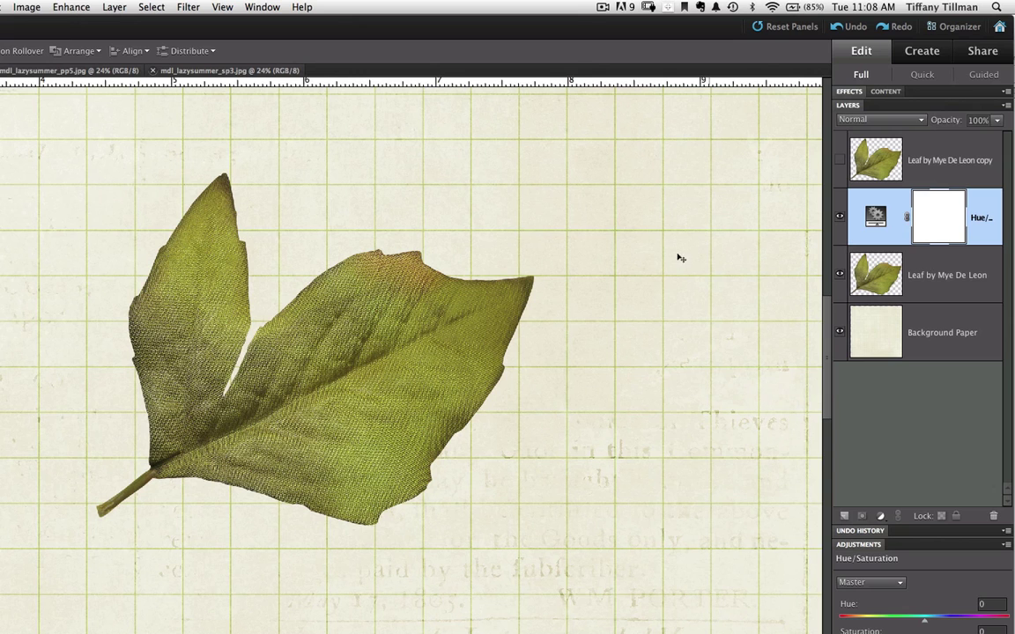
Step: Use Layer > Create Clipping Mask to clip Hue/Saturation to the original leaf
click(116, 9)
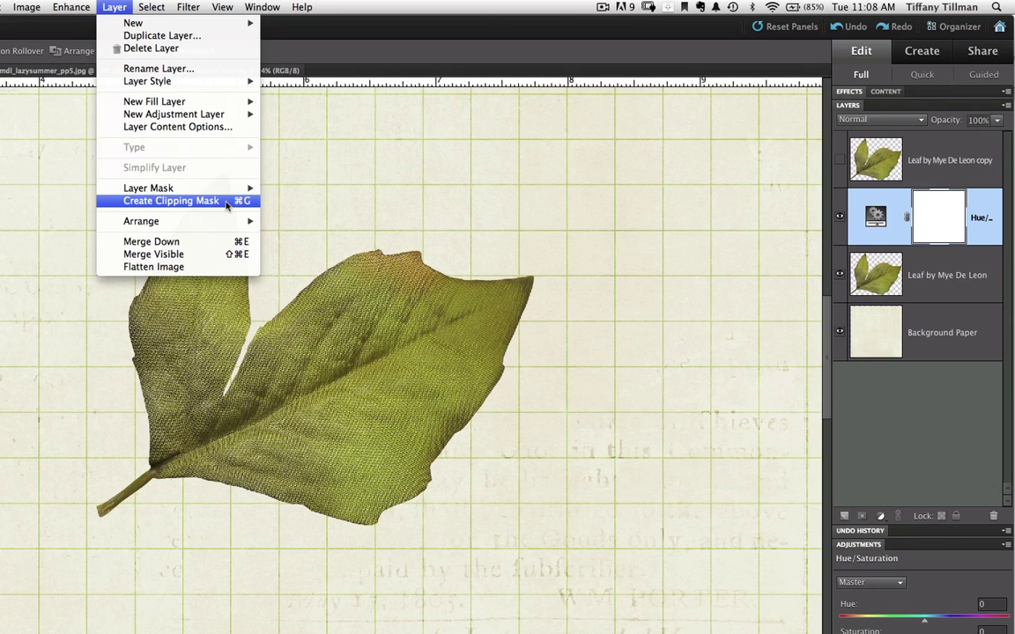
click(227, 202)
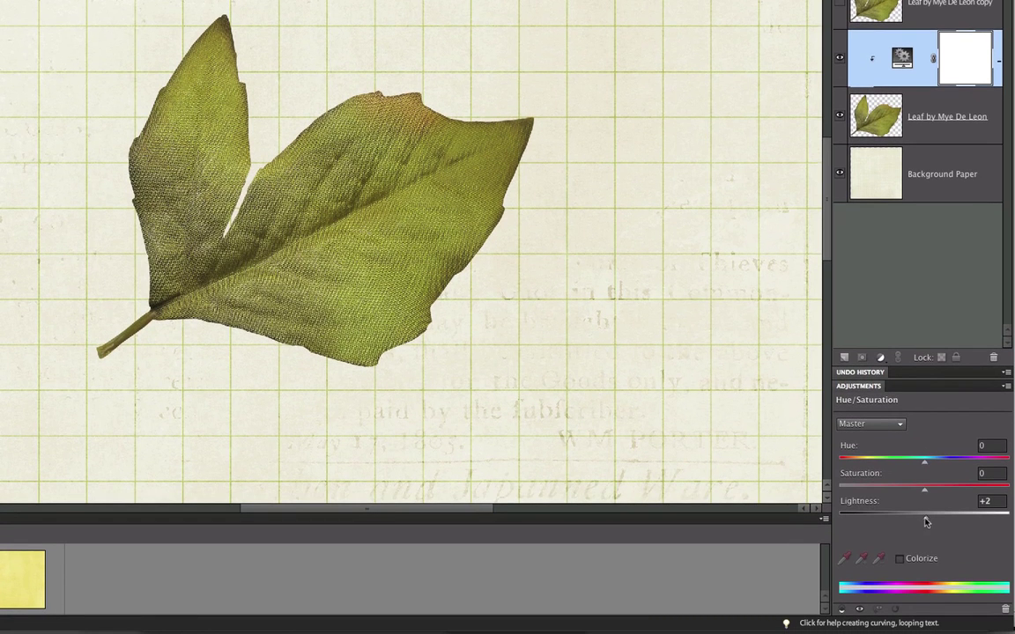
Step: Set Lightness to -76 and Hue to -50, turning the leaf near-black dark maroon
drag(925, 522, 862, 520)
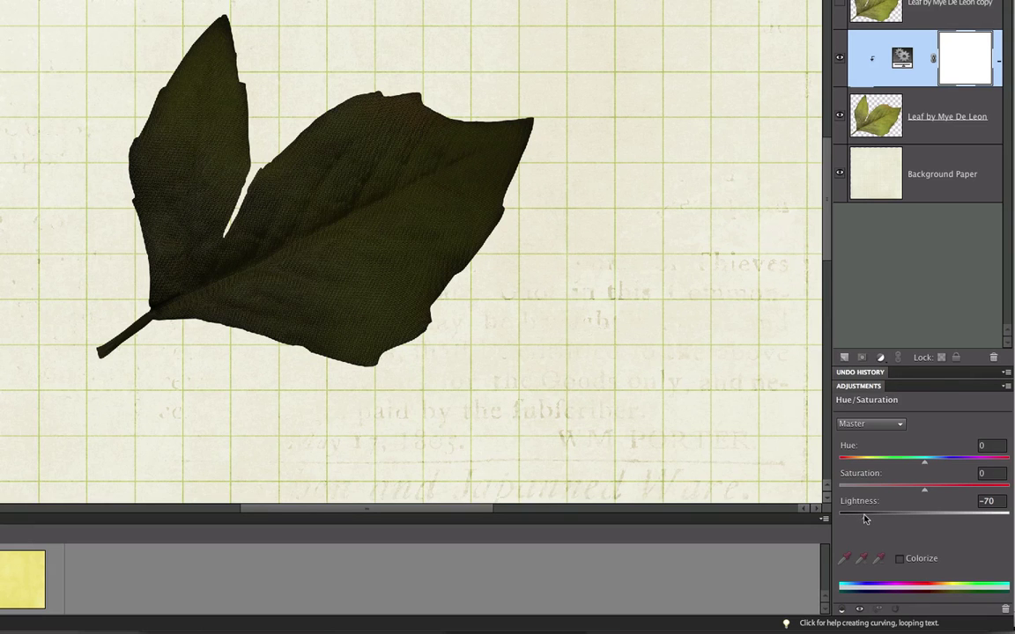
drag(865, 520, 863, 520)
drag(863, 522, 861, 519)
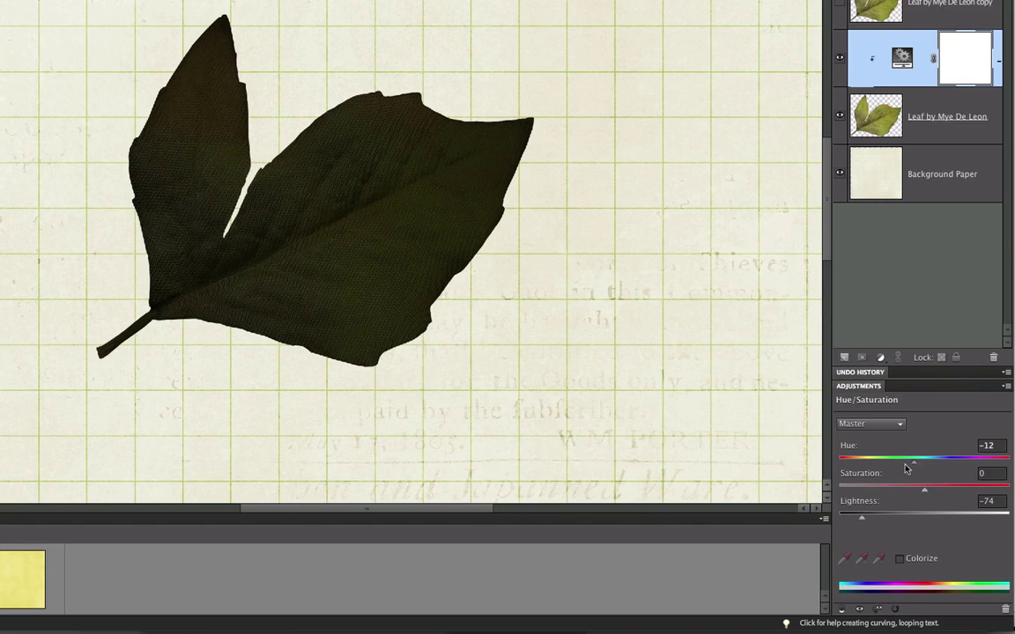
drag(907, 469, 894, 471)
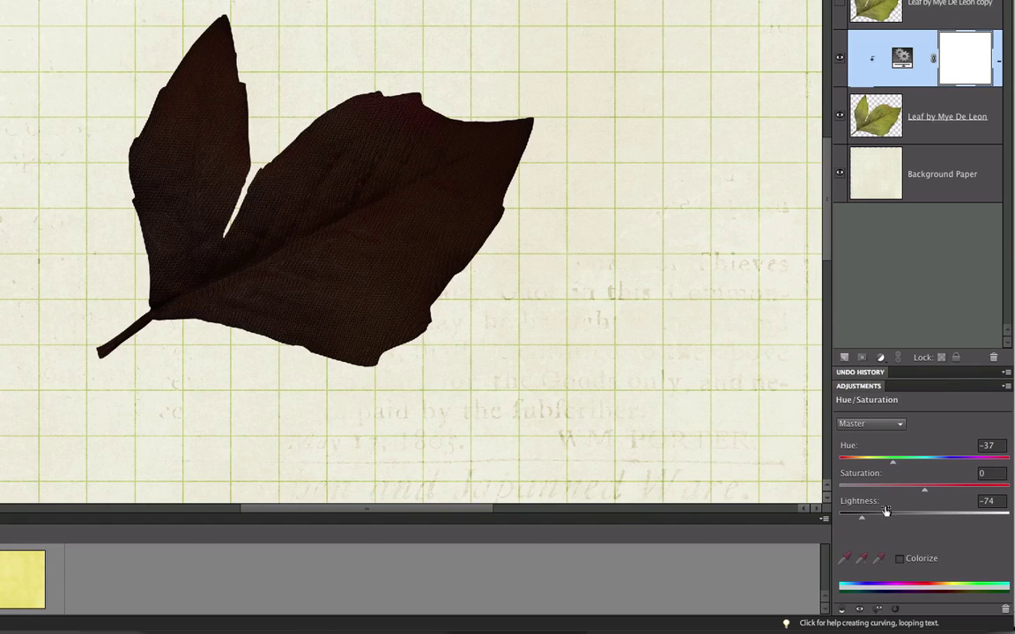
mouse_move(862, 518)
mouse_down()
mouse_move(835, 523)
mouse_move(860, 522)
mouse_up()
drag(890, 462, 853, 467)
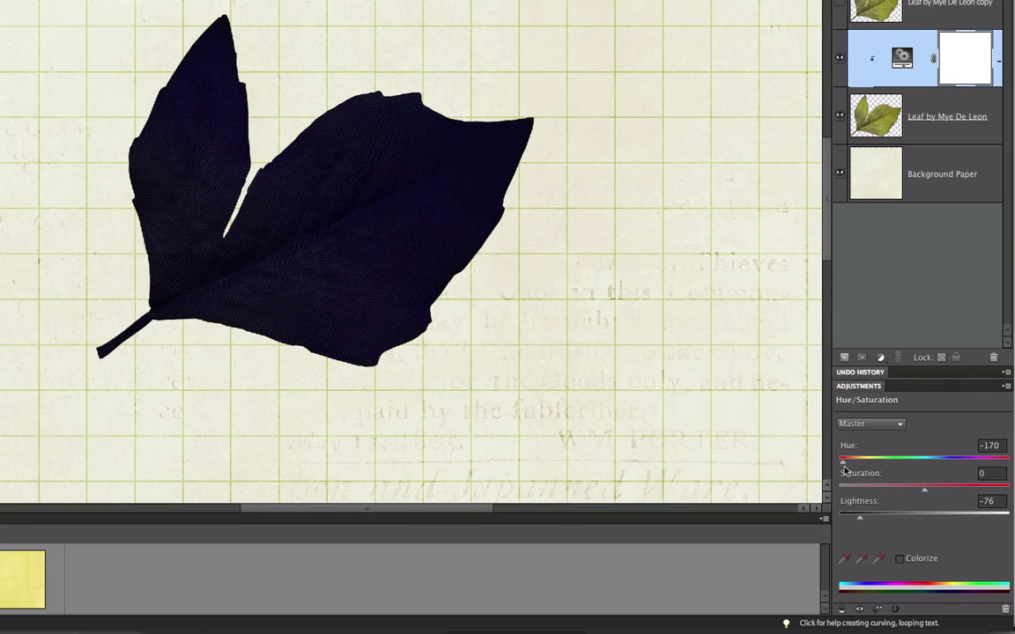
drag(849, 466, 882, 466)
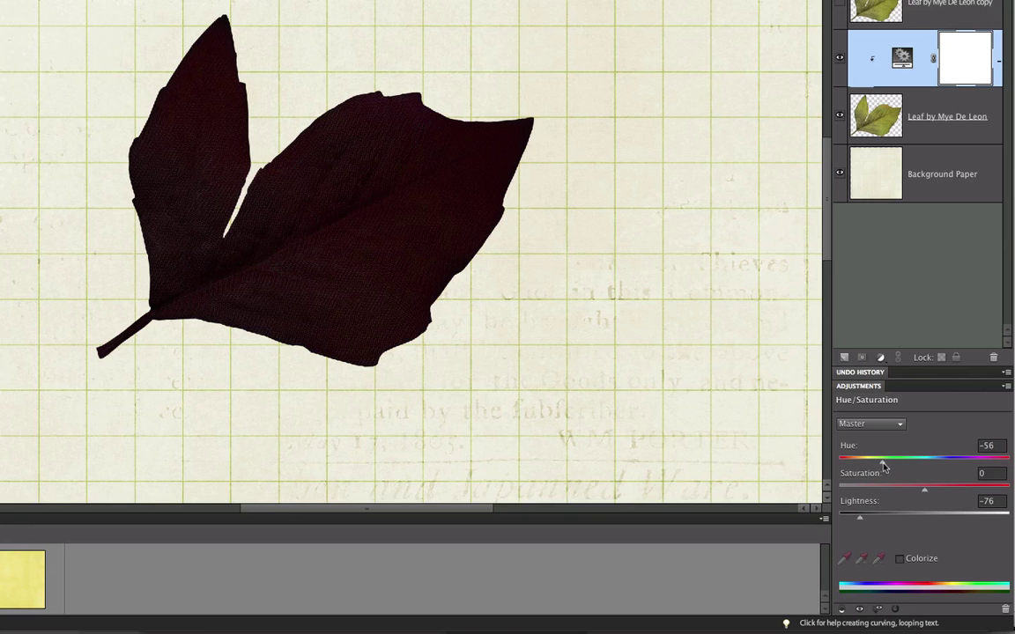
drag(883, 465, 886, 467)
key(ctrl+=)
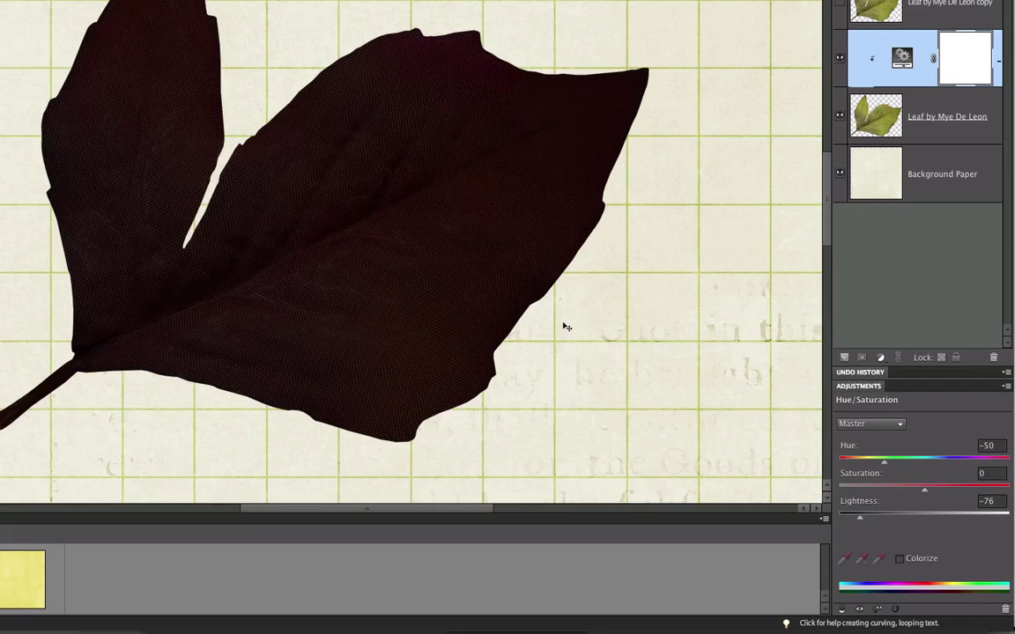
Step: Shift the dark leaf slightly down and right beneath the green copy, then hide the copy
drag(885, 466, 904, 481)
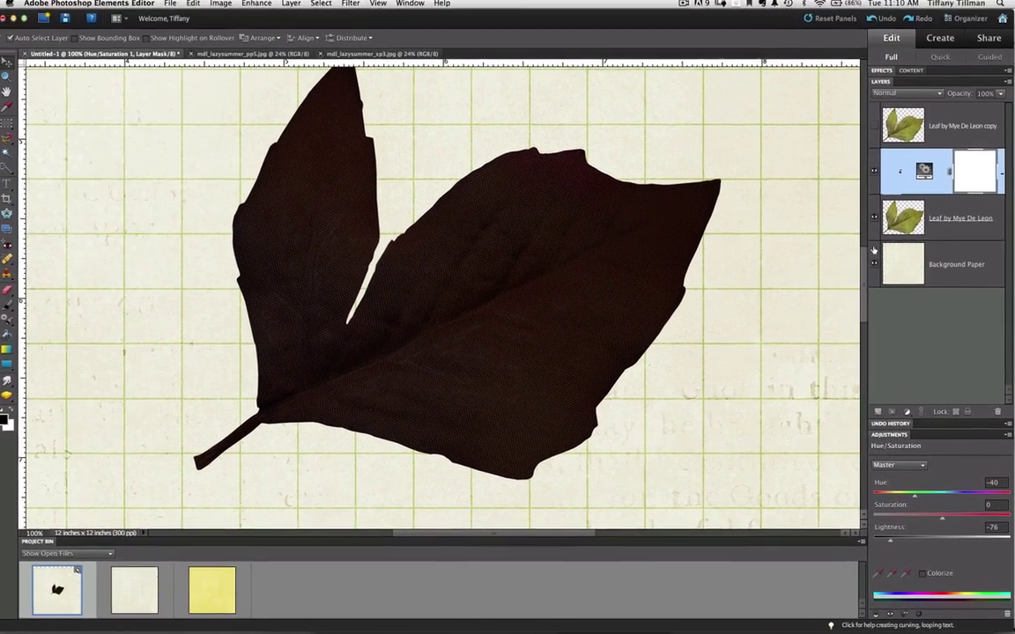
key(ctrl+minus)
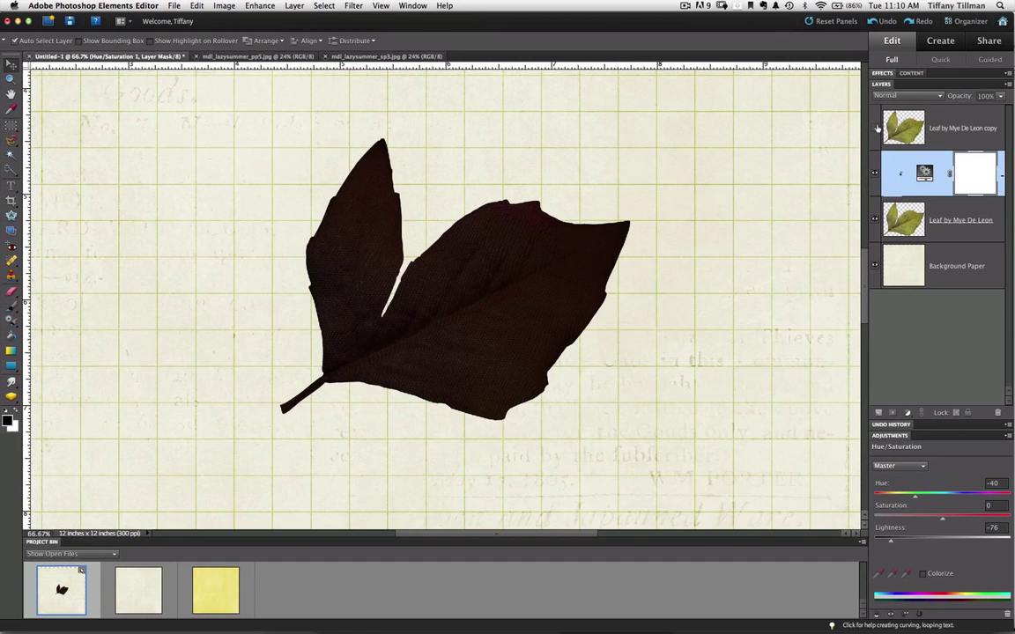
click(877, 128)
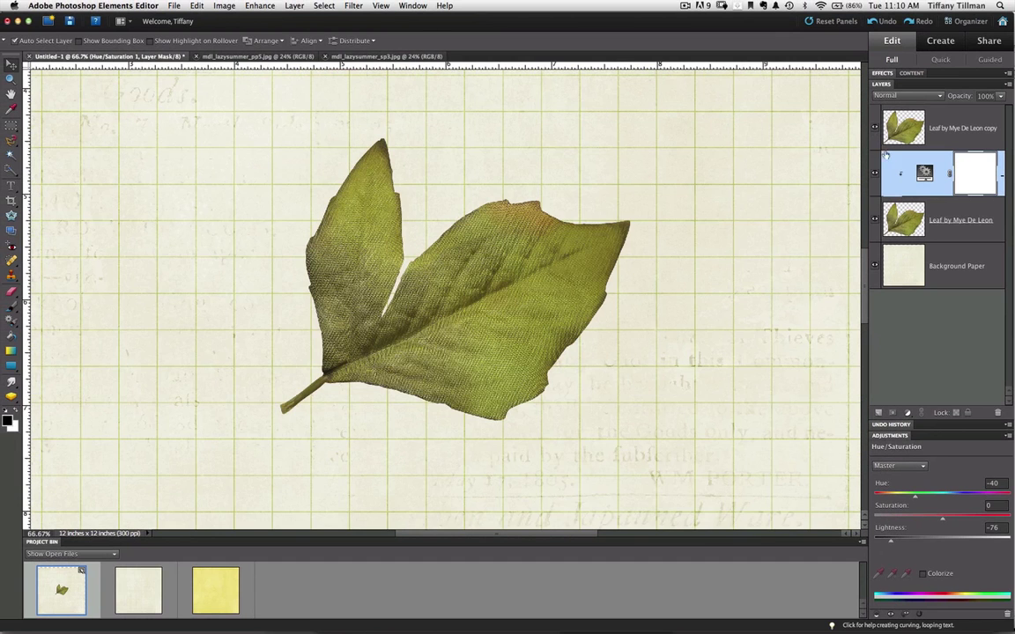
click(924, 216)
key(ctrl+t)
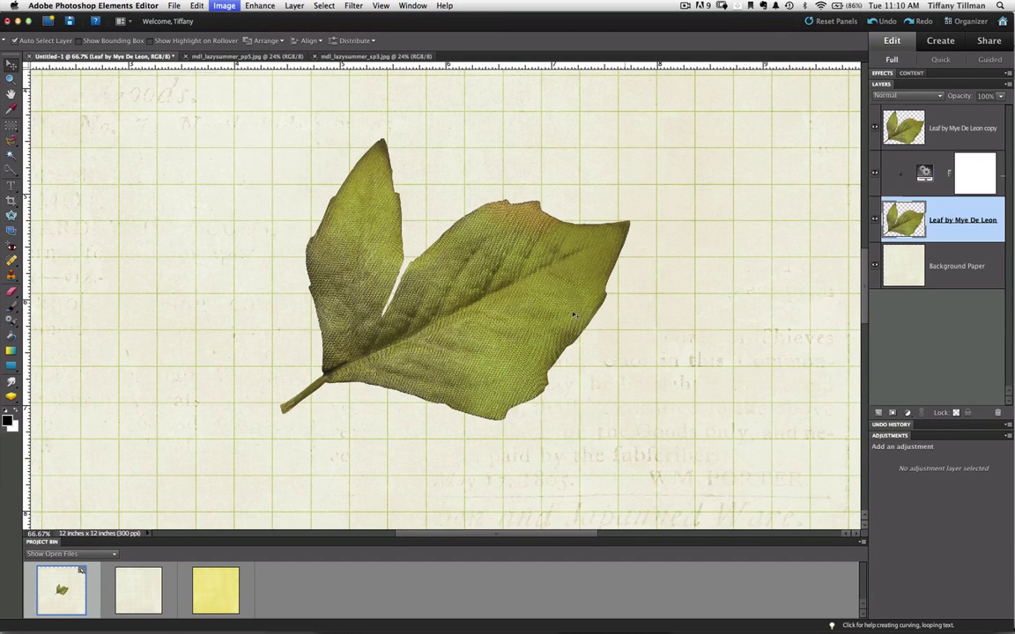
key(shift+Down)
key(shift+Down)
key(shift+Right)
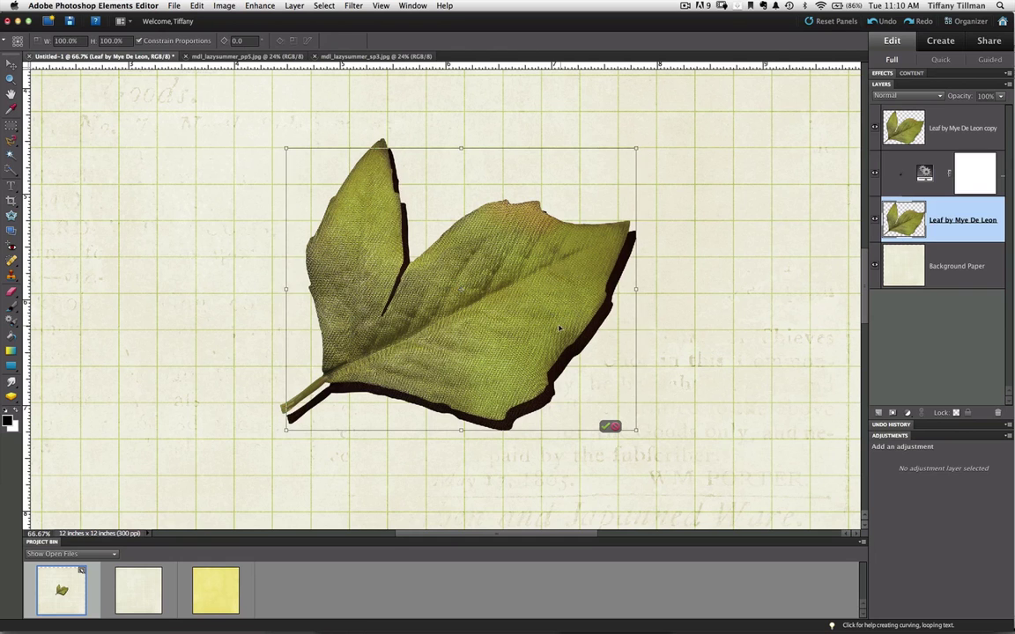
key(shift+Left)
key(shift+Right)
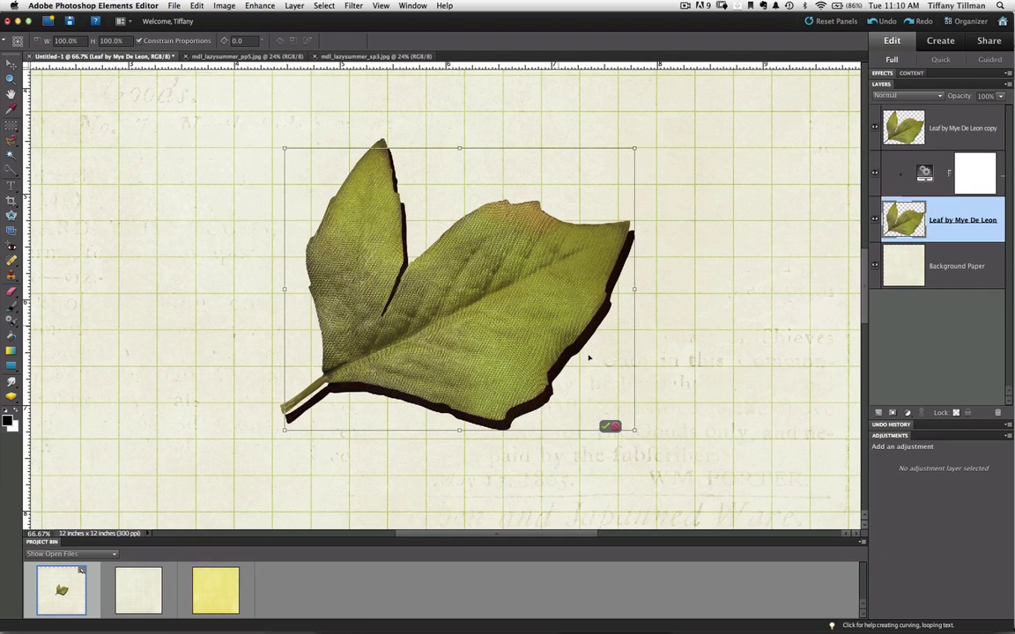
key(Return)
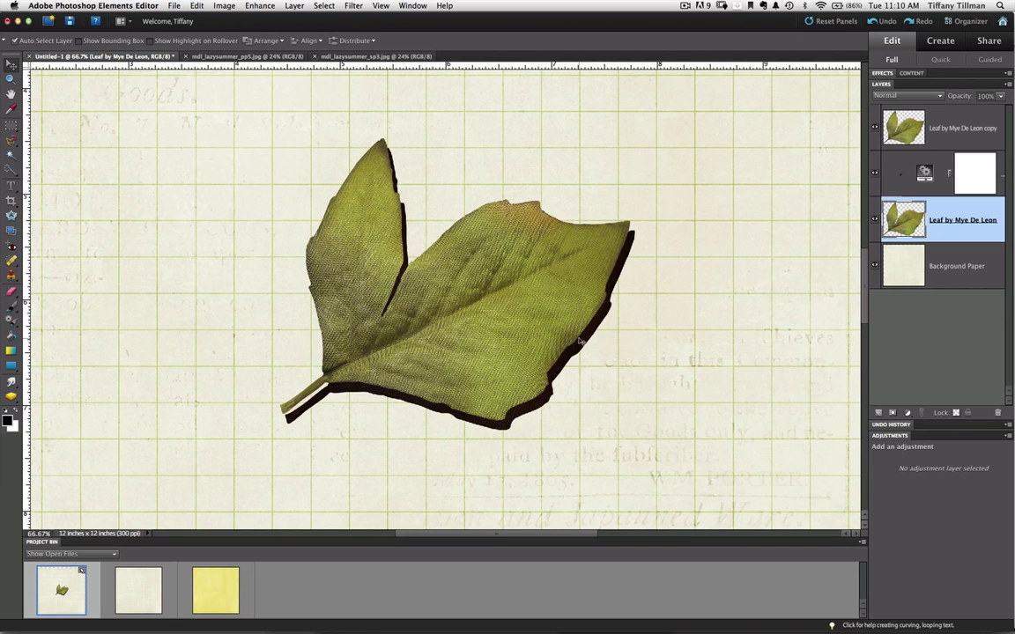
click(876, 128)
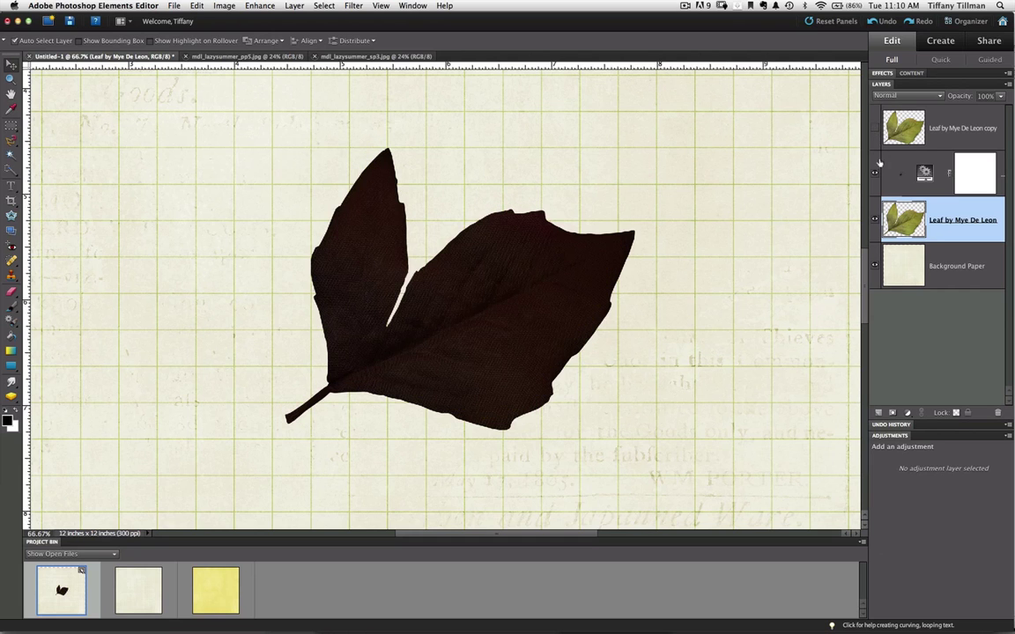
Step: Merge the Hue/Saturation layer into the dark leaf and rename it 'dedicated shadow'
shift+click(941, 189)
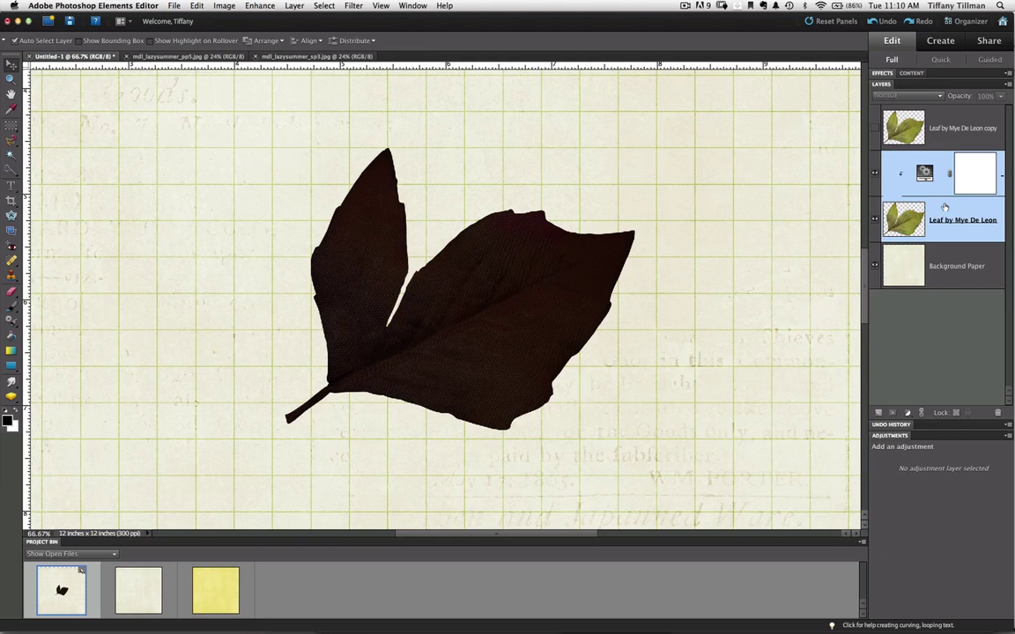
key(super+e)
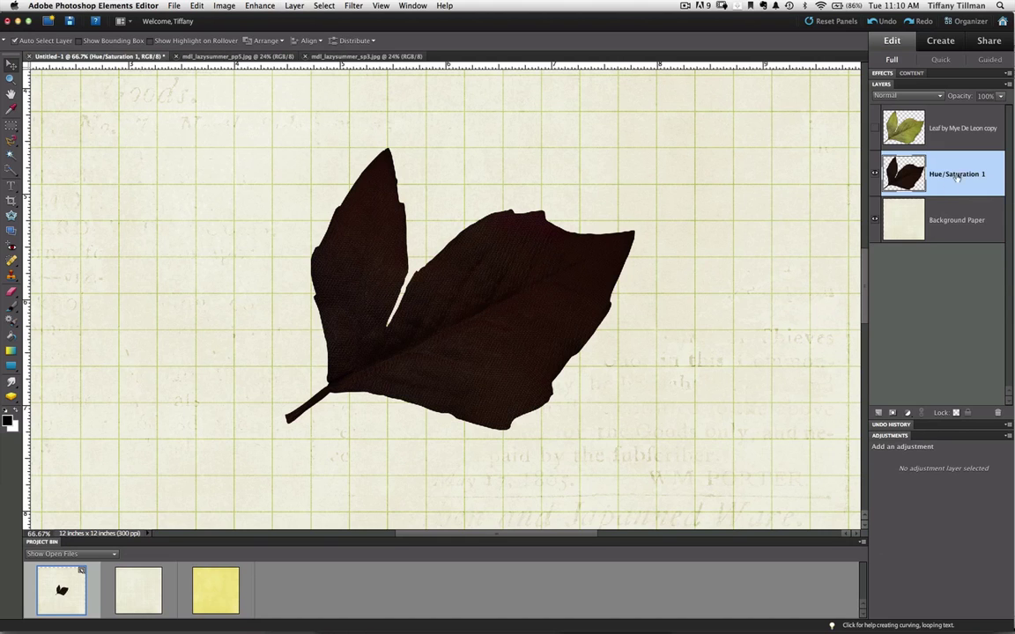
double_click(954, 177)
text(dedicated shd)
text(dow)
key(Return)
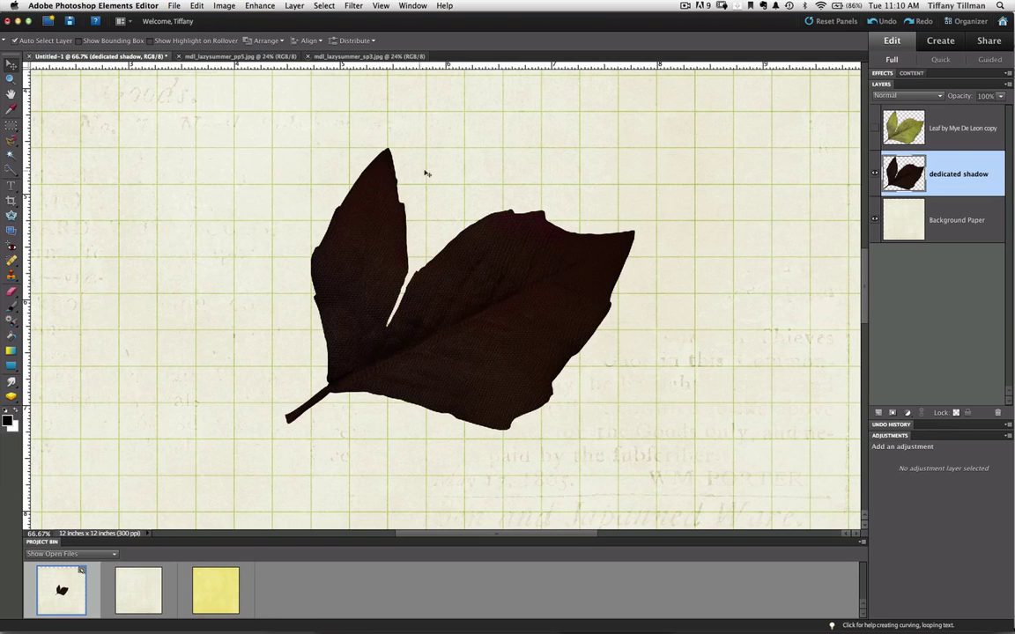
Step: Apply a Gaussian Blur with a 9-pixel radius to the dedicated shadow layer
click(354, 5)
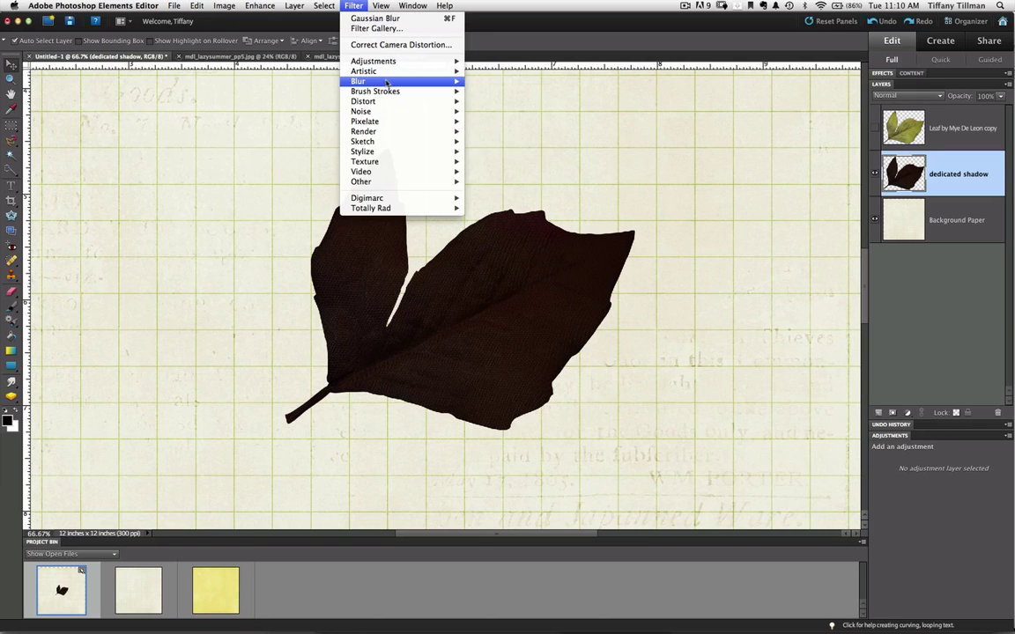
mouse_move(386, 82)
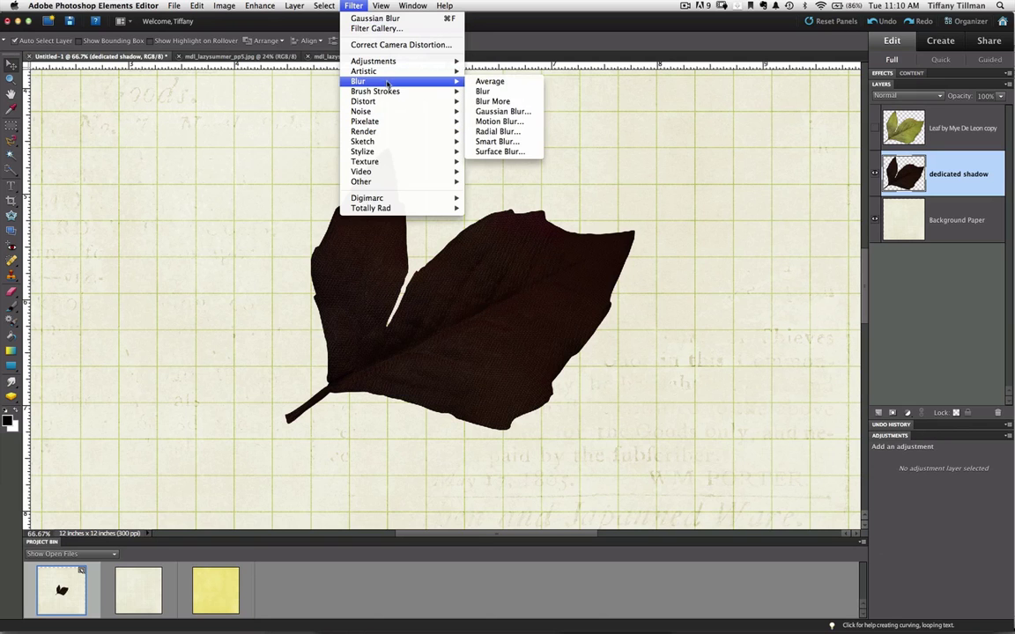
click(536, 116)
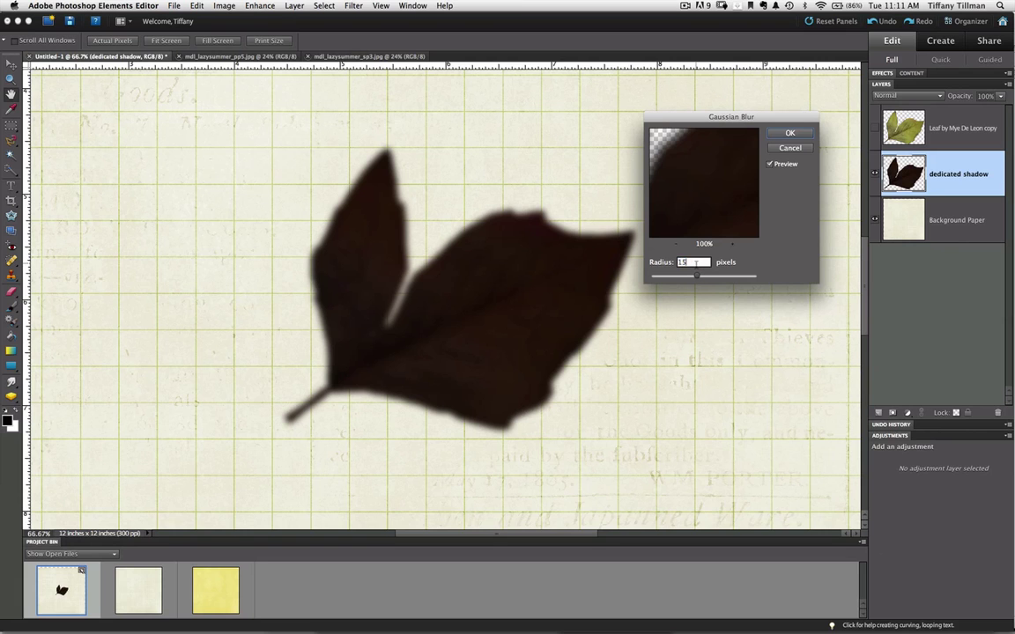
text(15)
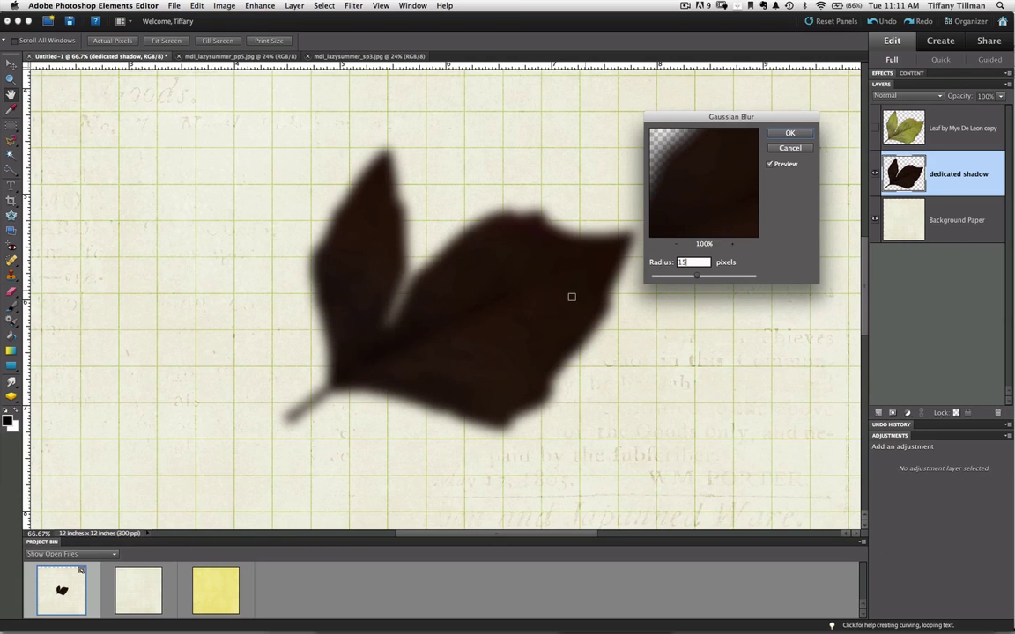
double_click(676, 261)
text(9)
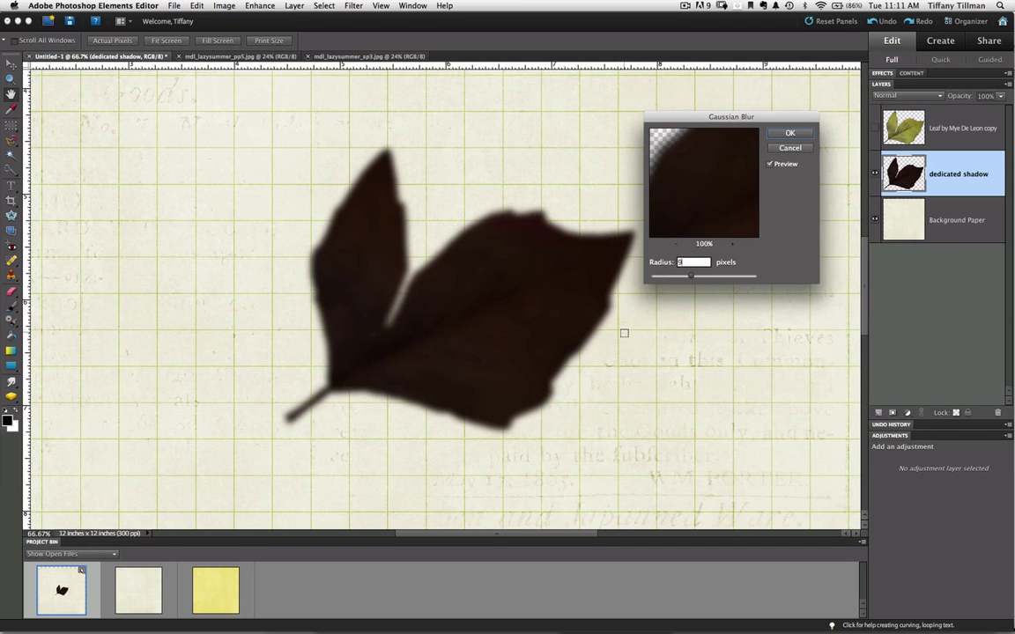
click(790, 132)
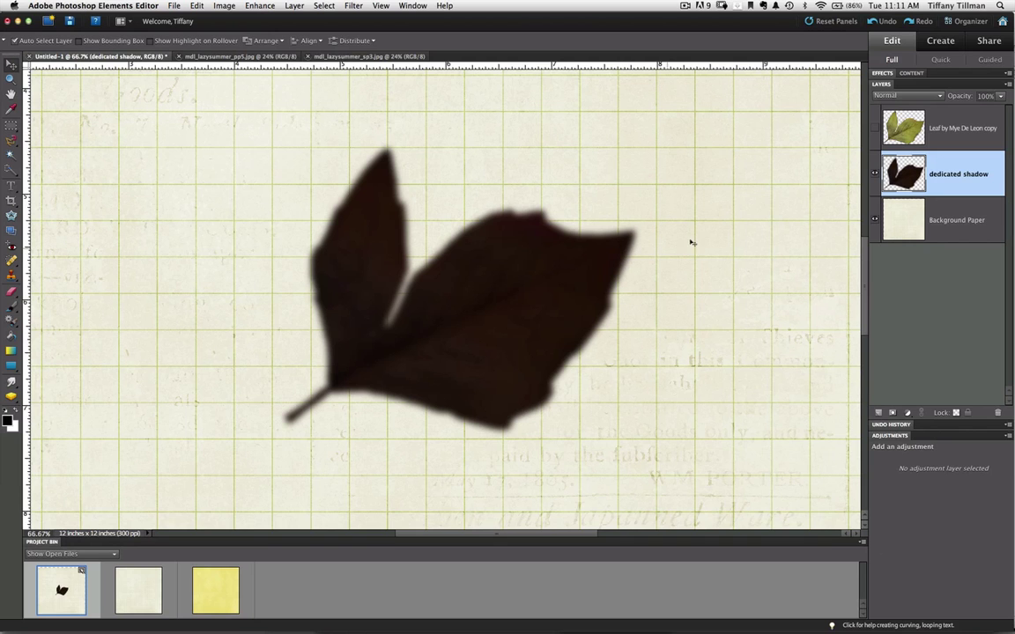
Step: Show the green leaf, settle the shadow just below-right, and set its opacity to 67%
click(874, 128)
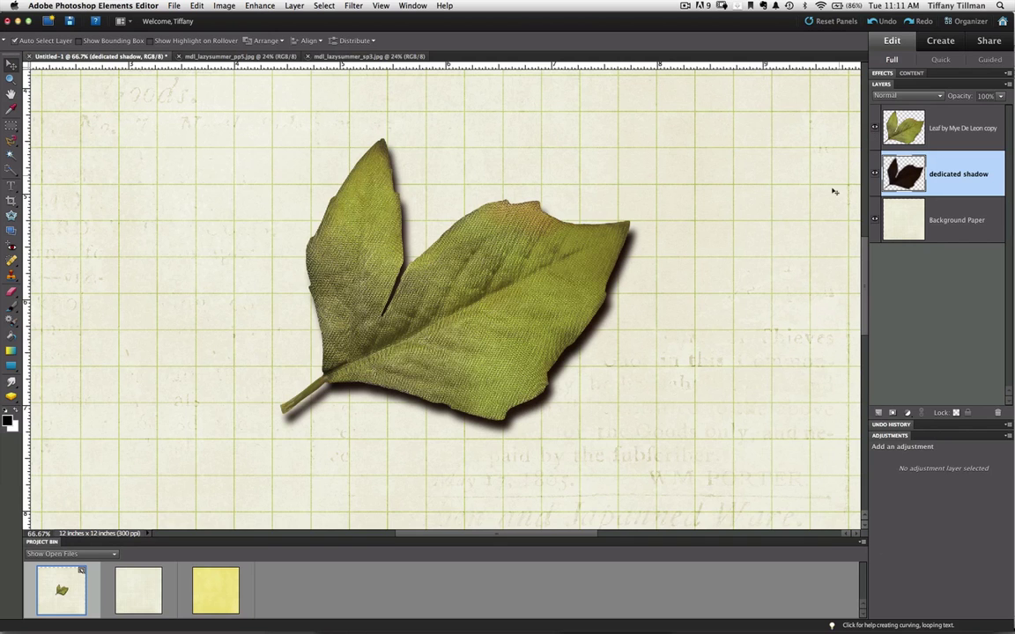
mouse_move(600, 320)
mouse_down()
mouse_move(585, 304)
mouse_move(593, 295)
mouse_move(570, 298)
mouse_move(578, 316)
mouse_move(600, 315)
mouse_up()
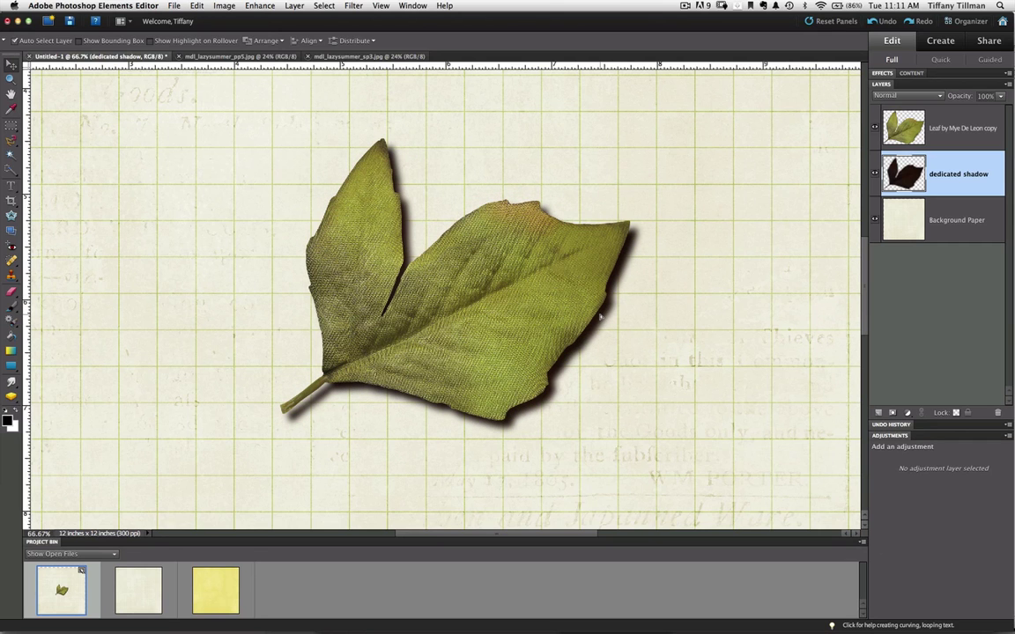
mouse_move(600, 323)
mouse_down()
mouse_move(610, 345)
mouse_move(603, 320)
mouse_up()
click(1001, 96)
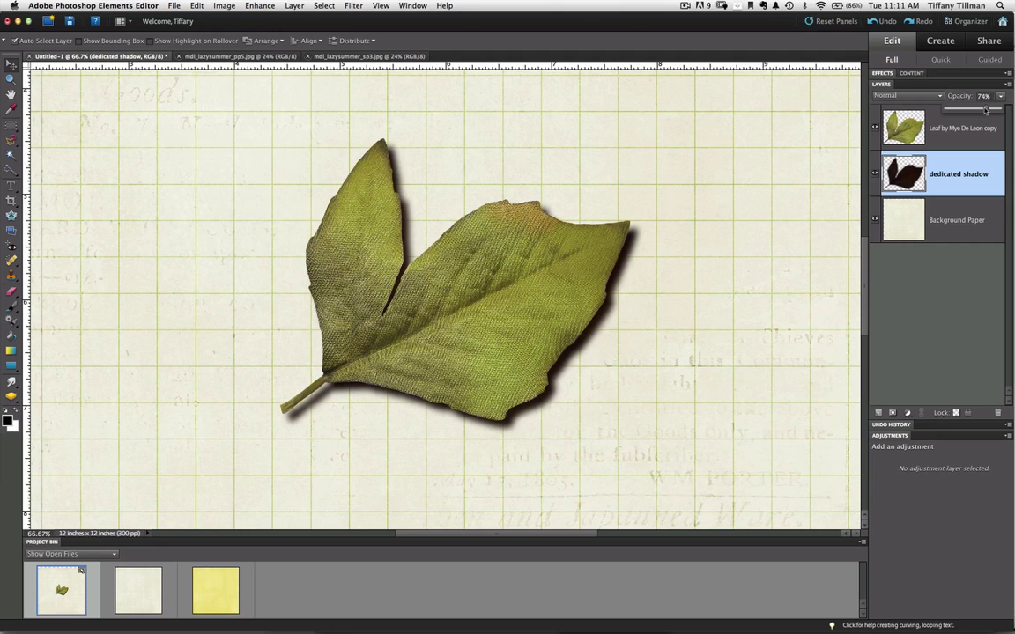
mouse_move(1000, 108)
mouse_down()
mouse_move(970, 110)
mouse_move(982, 110)
mouse_up()
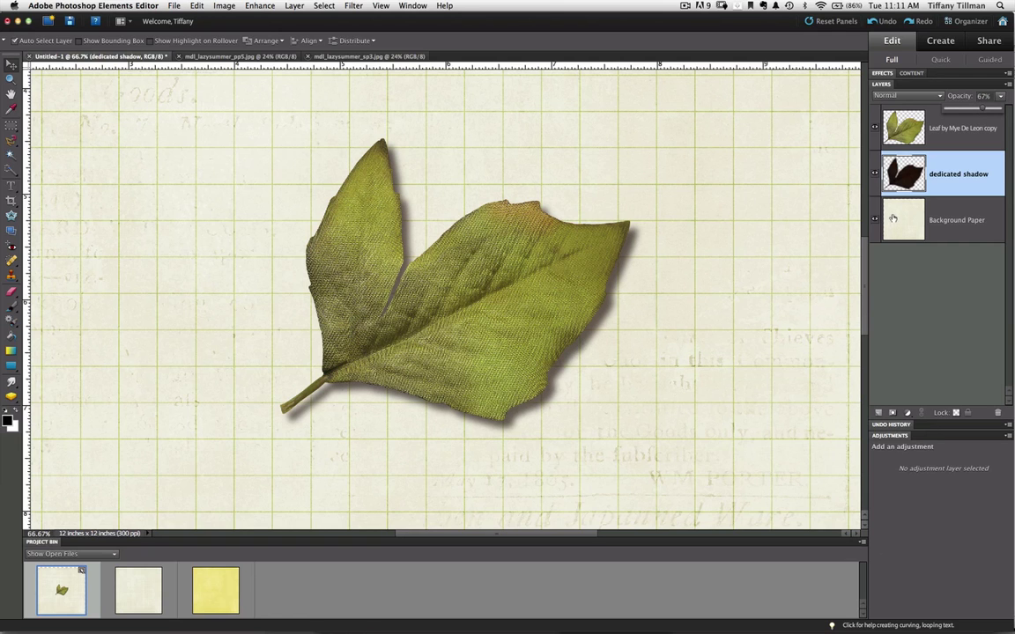
Step: Nudge the shadow slightly up-left, set it to Linear Burn, and toggle the leaf off and on to check
drag(635, 256, 629, 247)
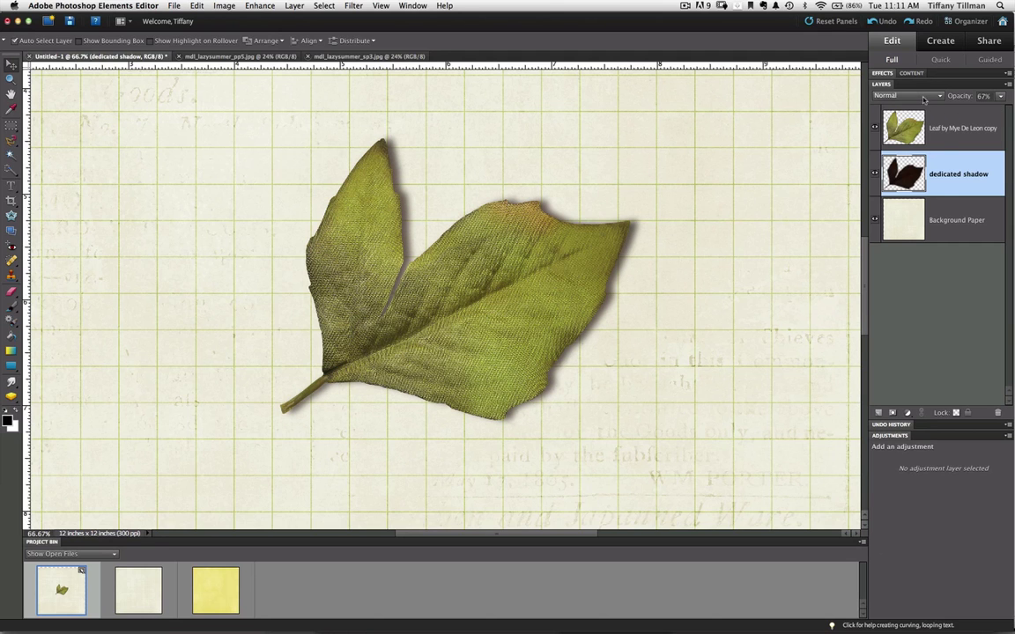
click(908, 95)
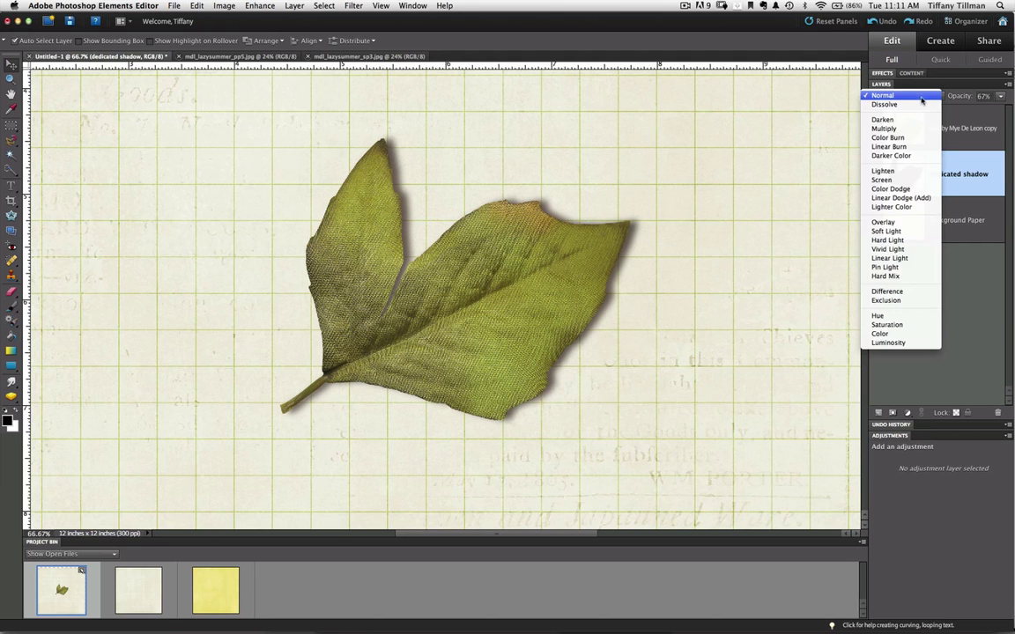
click(918, 148)
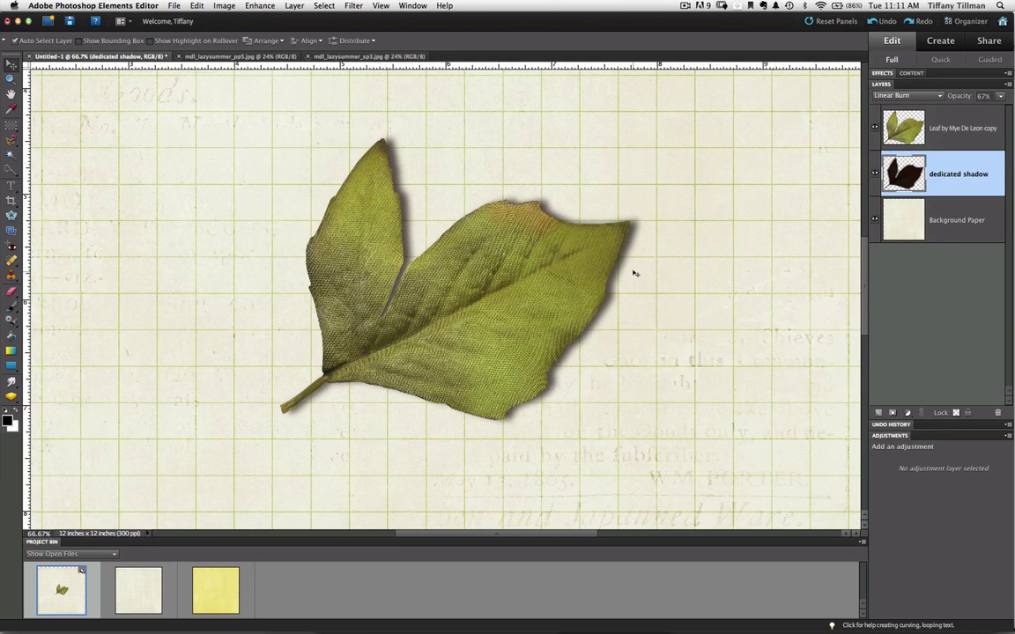
click(874, 128)
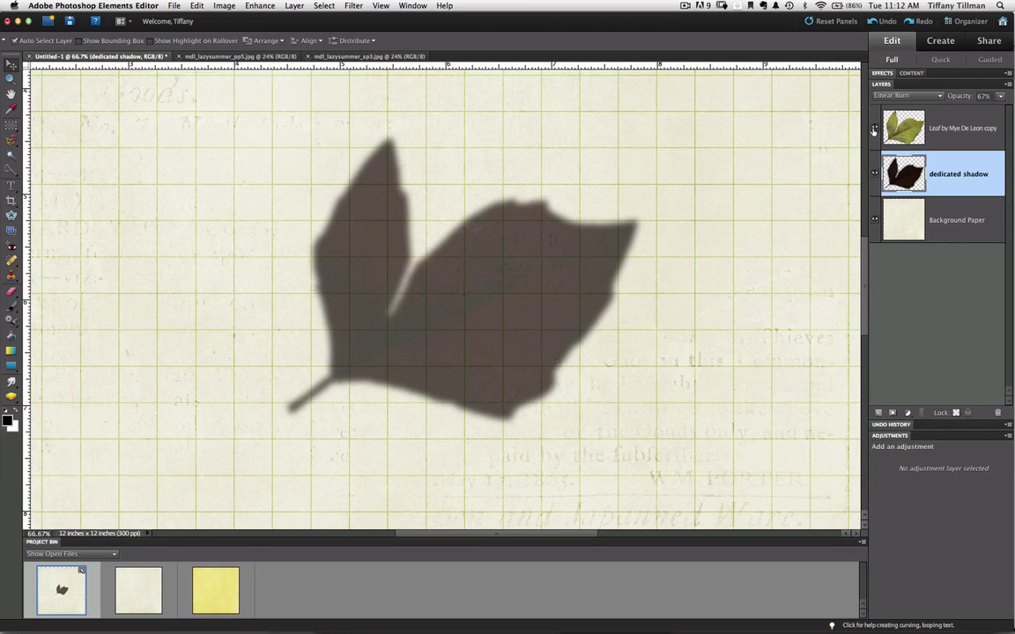
click(874, 128)
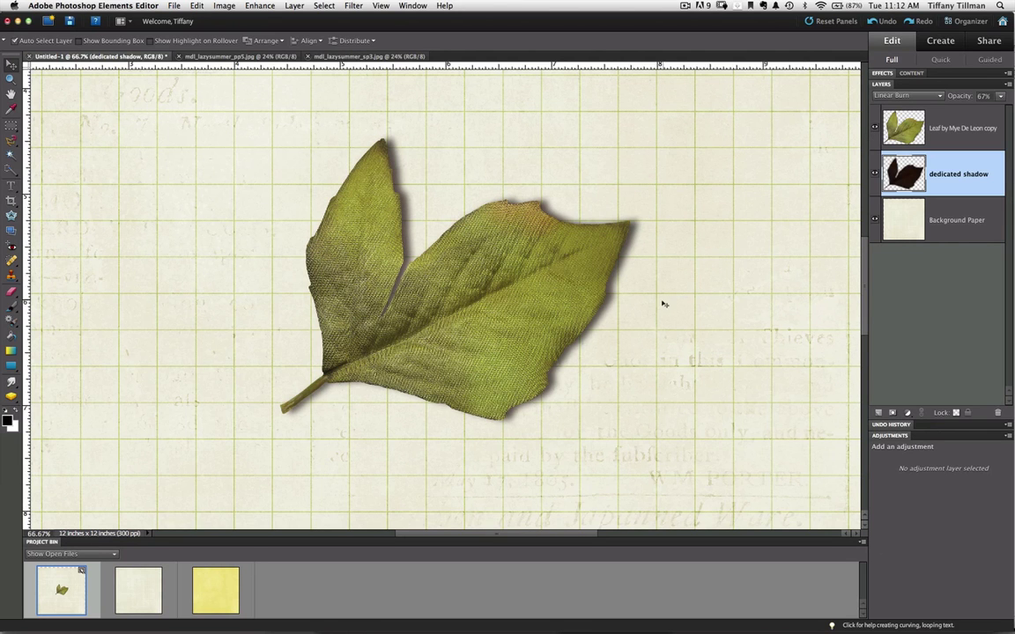
Step: Rename the leaf layer to 'element'
double_click(957, 130)
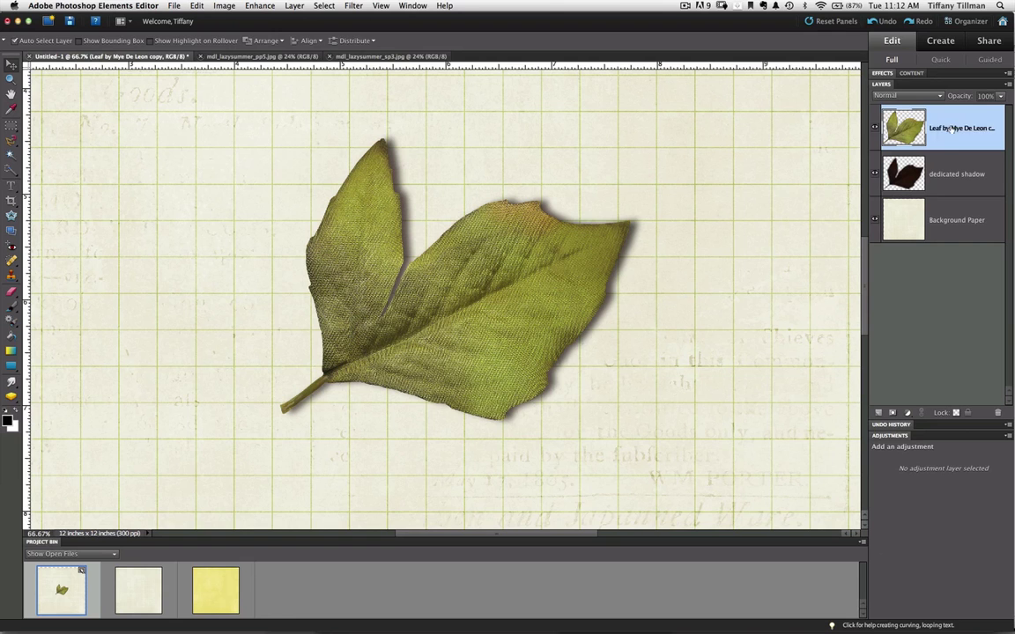
text(element)
key(Return)
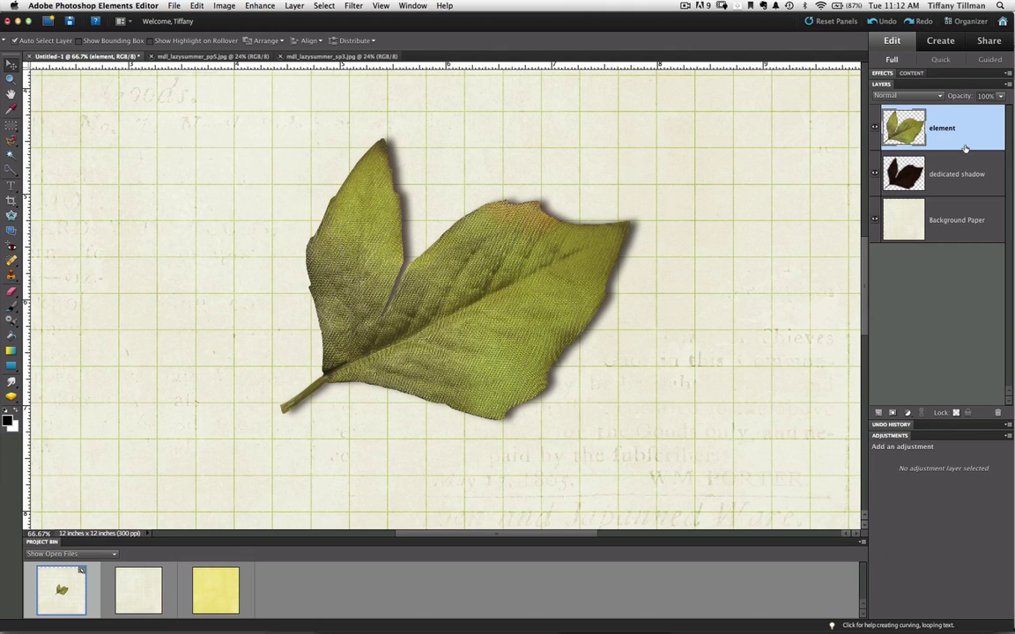
Step: Duplicate the 'element' layer and move the copy to the right of the original leaf
key(super+j)
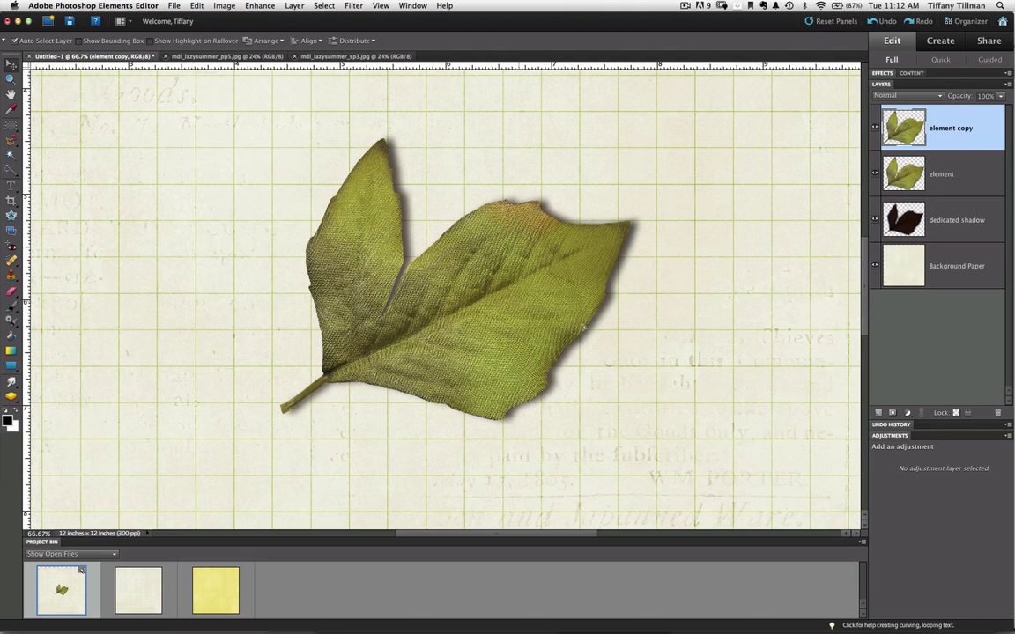
drag(583, 328, 849, 400)
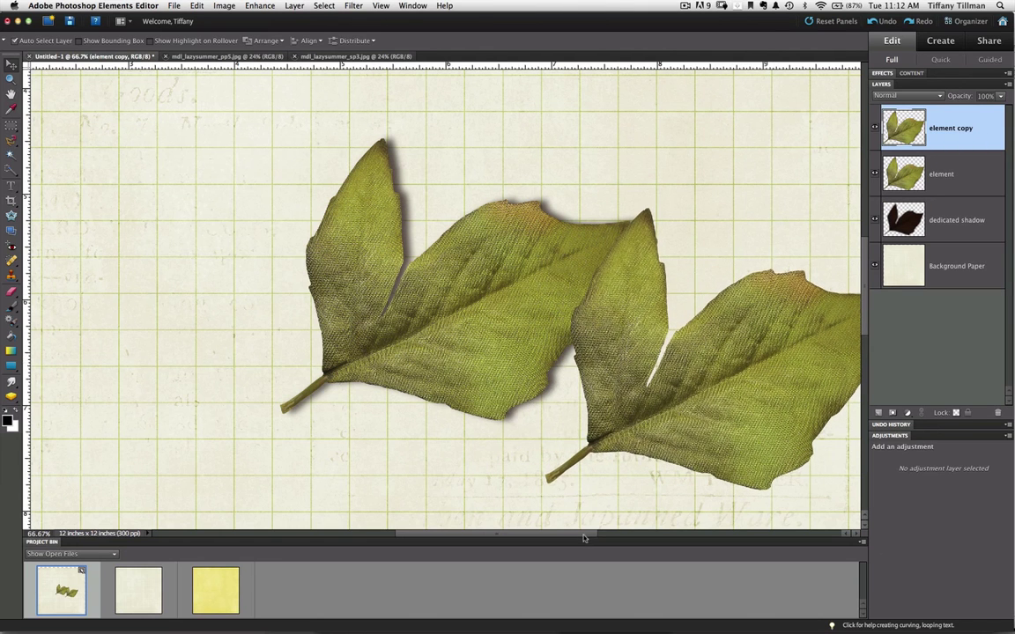
drag(577, 536, 612, 536)
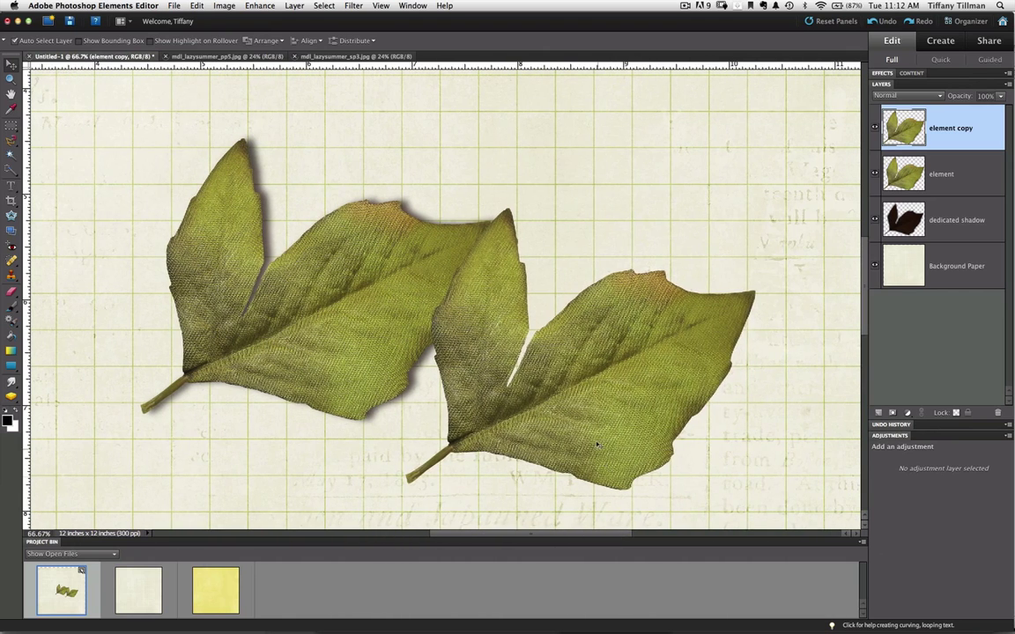
drag(627, 424, 709, 371)
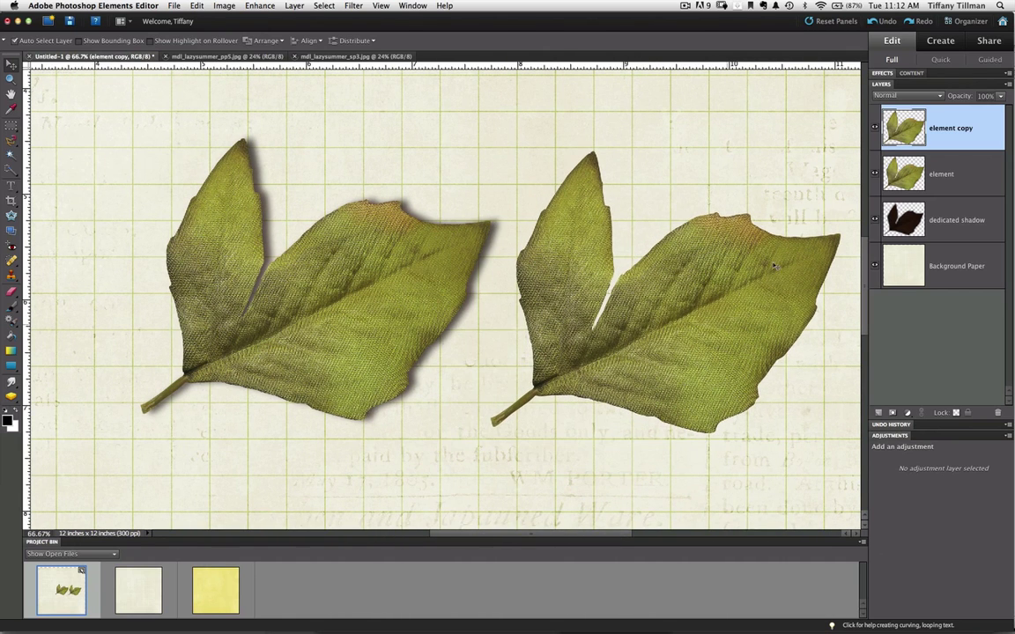
Step: Bring up the drop shadow presets, raise the right leaf slightly, and start renaming its layer 'element +'
click(882, 73)
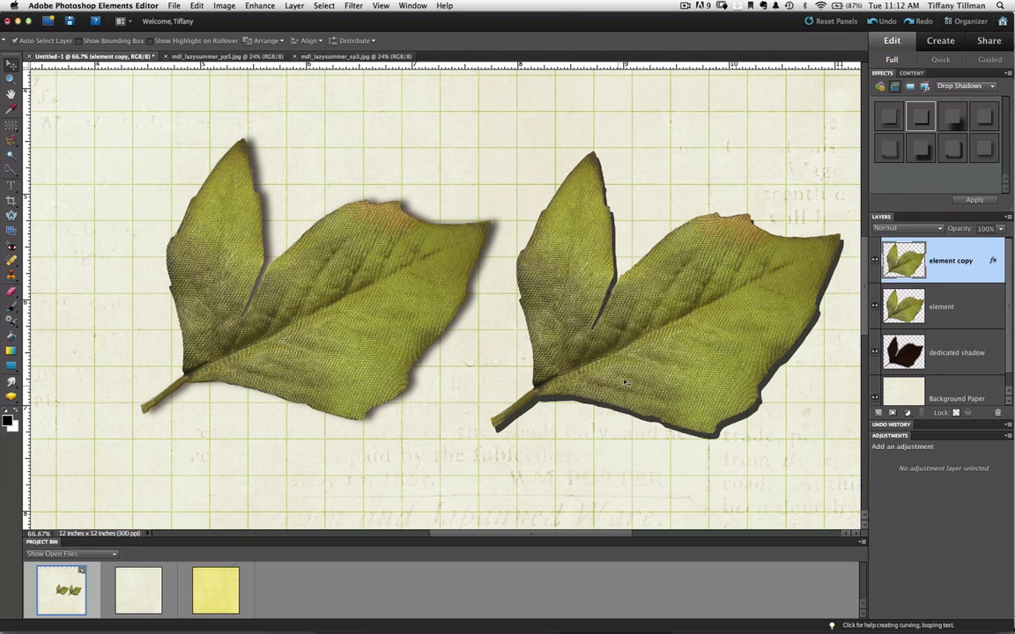
drag(599, 324, 599, 311)
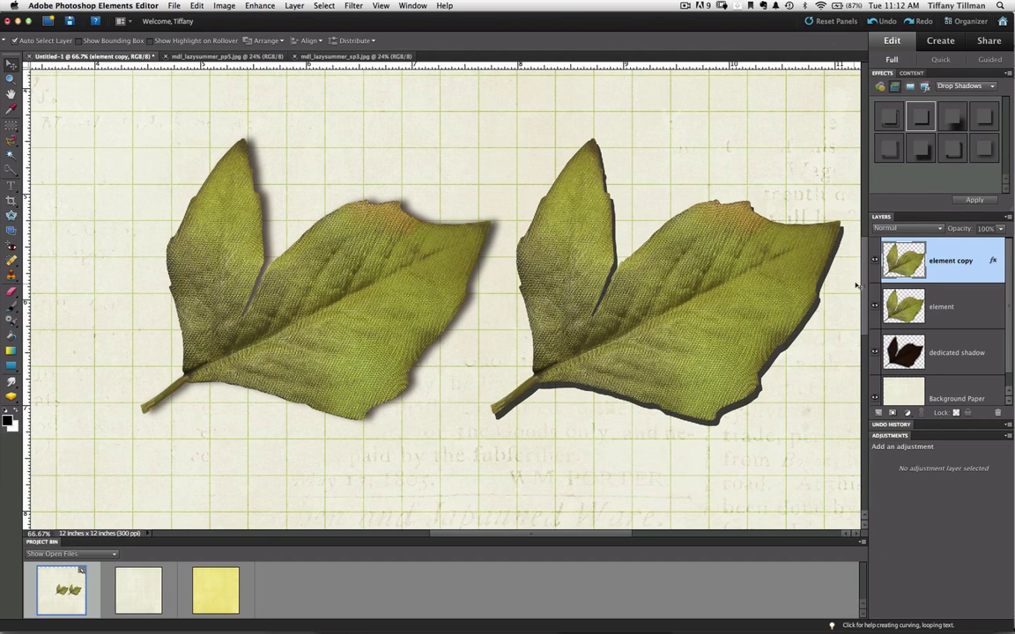
double_click(960, 264)
text(element +)
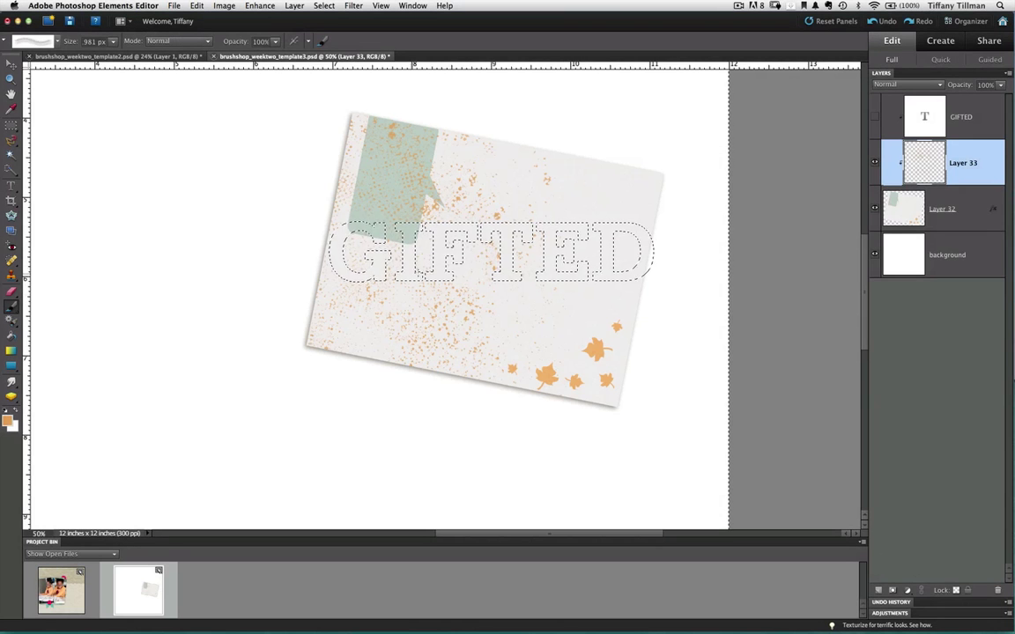
Step: Stamp the 981 px spatter brush repeatedly on Layer 33 to cover the teal area with orange
click(484, 255)
click(484, 255)
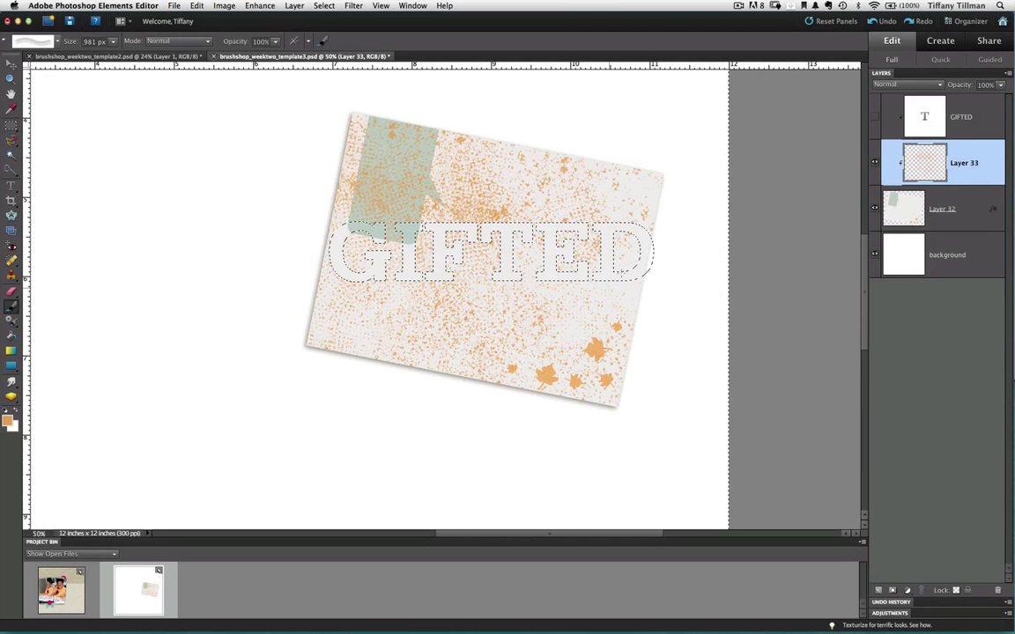
click(484, 256)
click(485, 256)
click(484, 256)
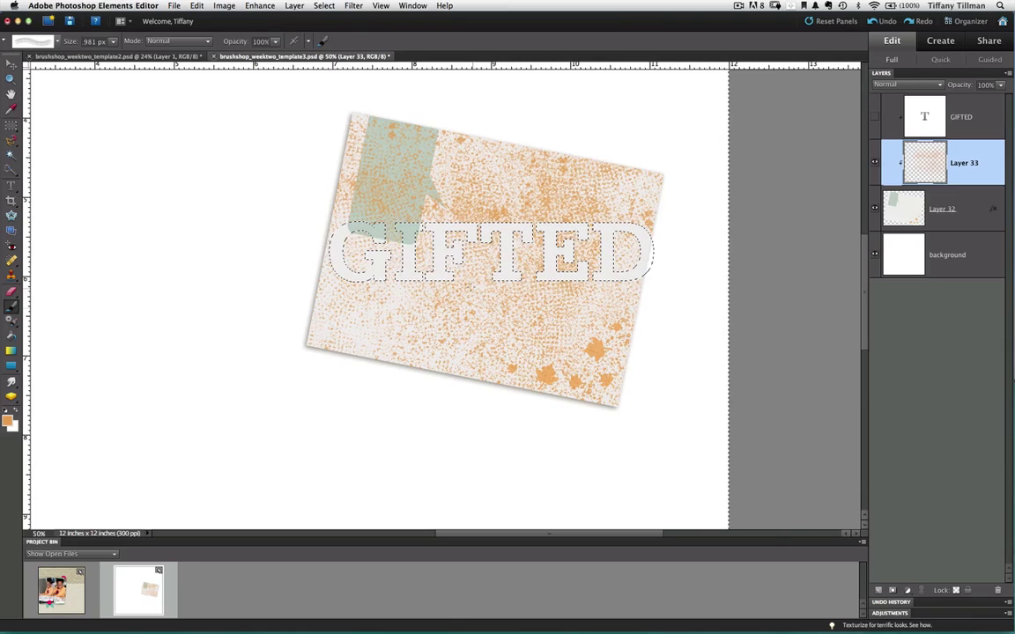
click(484, 256)
click(485, 255)
click(485, 255)
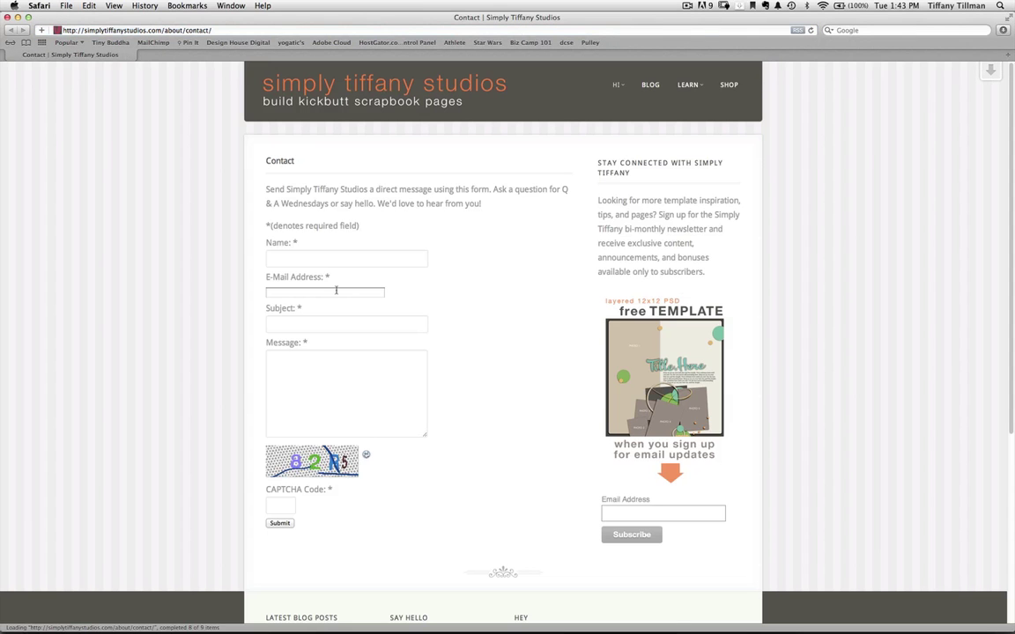
Step: Type a short friendly greeting addressed to the studio owner in the Message field
click(323, 356)
text(H)
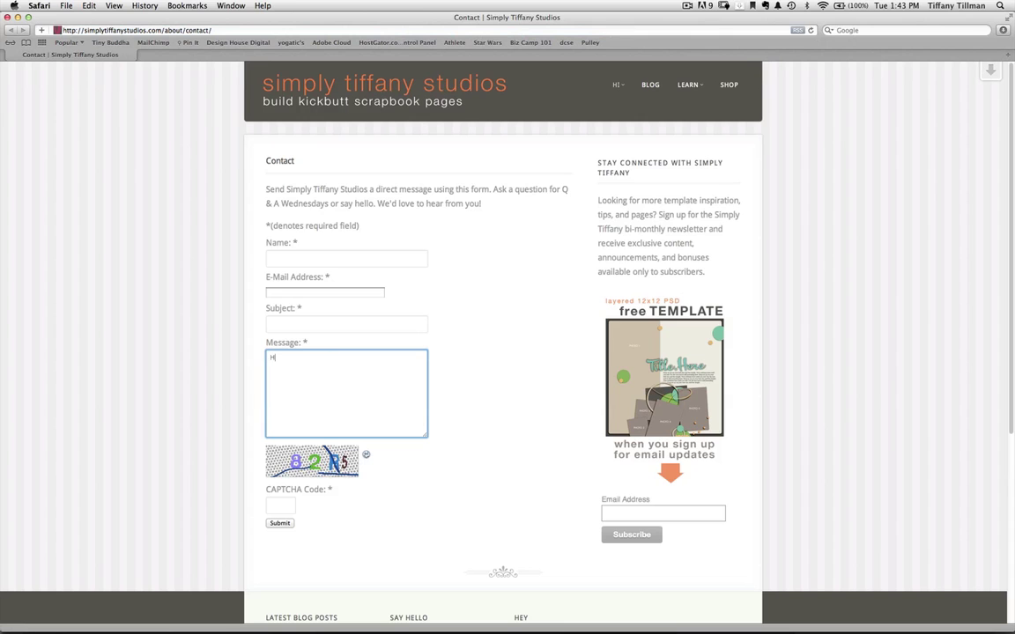
text(ey Tiff, what's up!?)
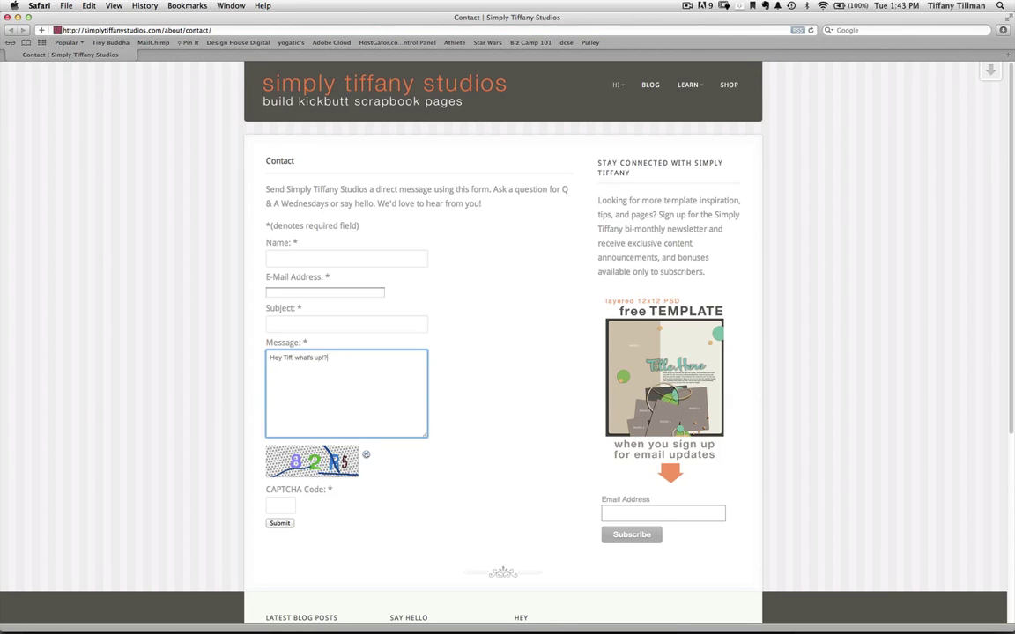